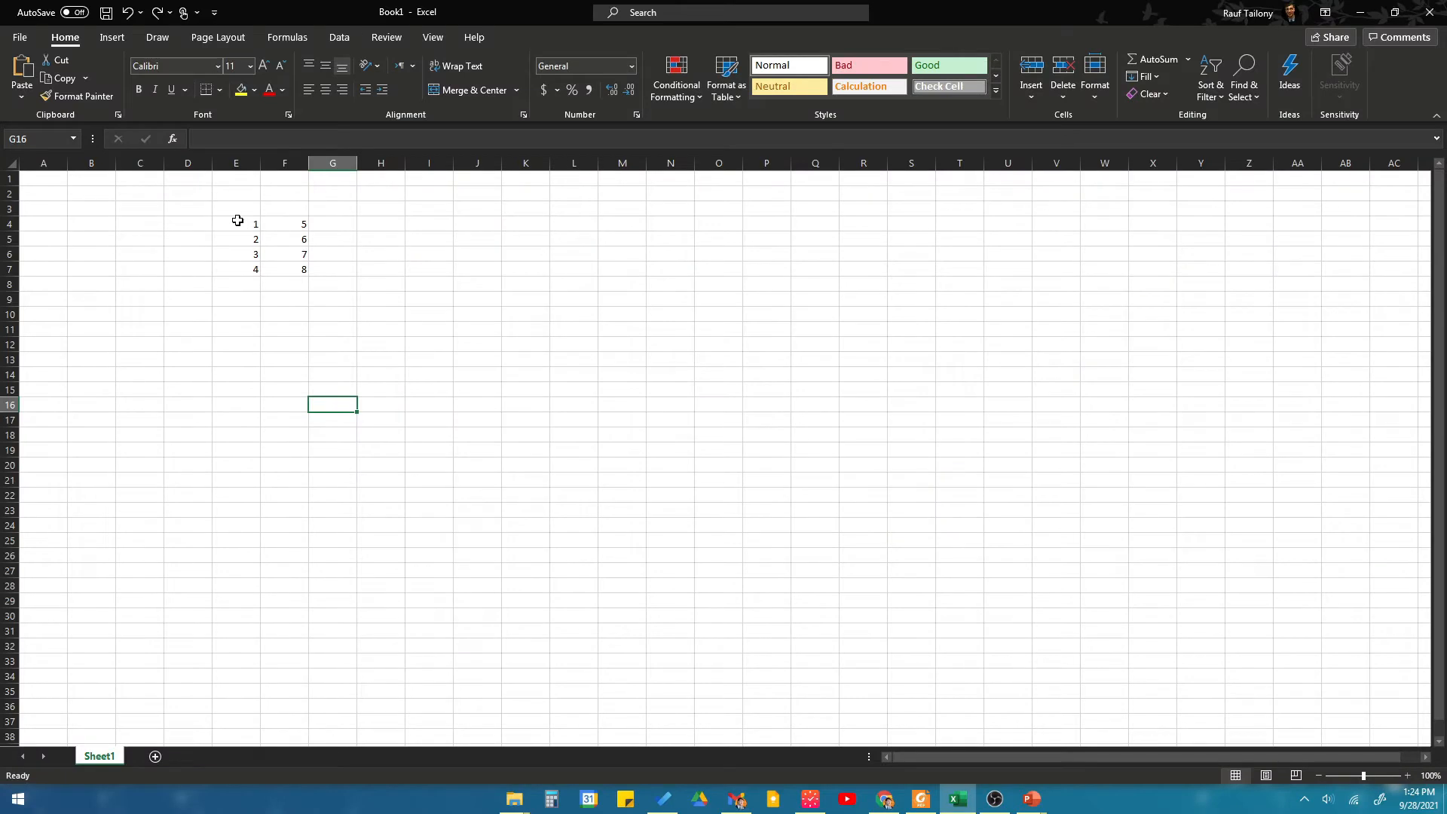
Examine the four-row, two-column source data in E4:F7 and the two-row, four-column area E9:H10 matching its transposed shape.
{"action": "left_click", "coordinate": [238, 223]}
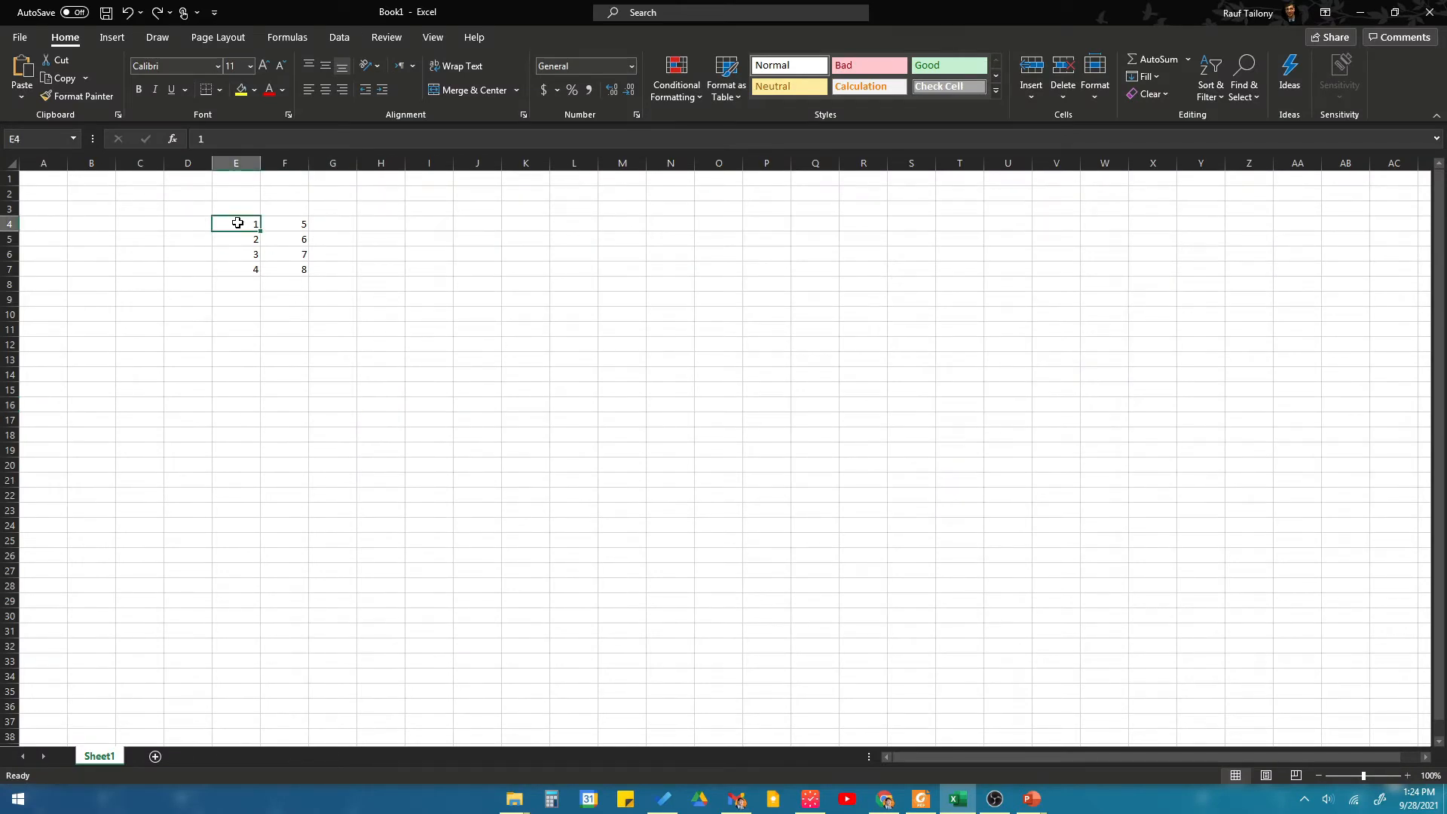
{"action": "left_click", "coordinate": [238, 270]}
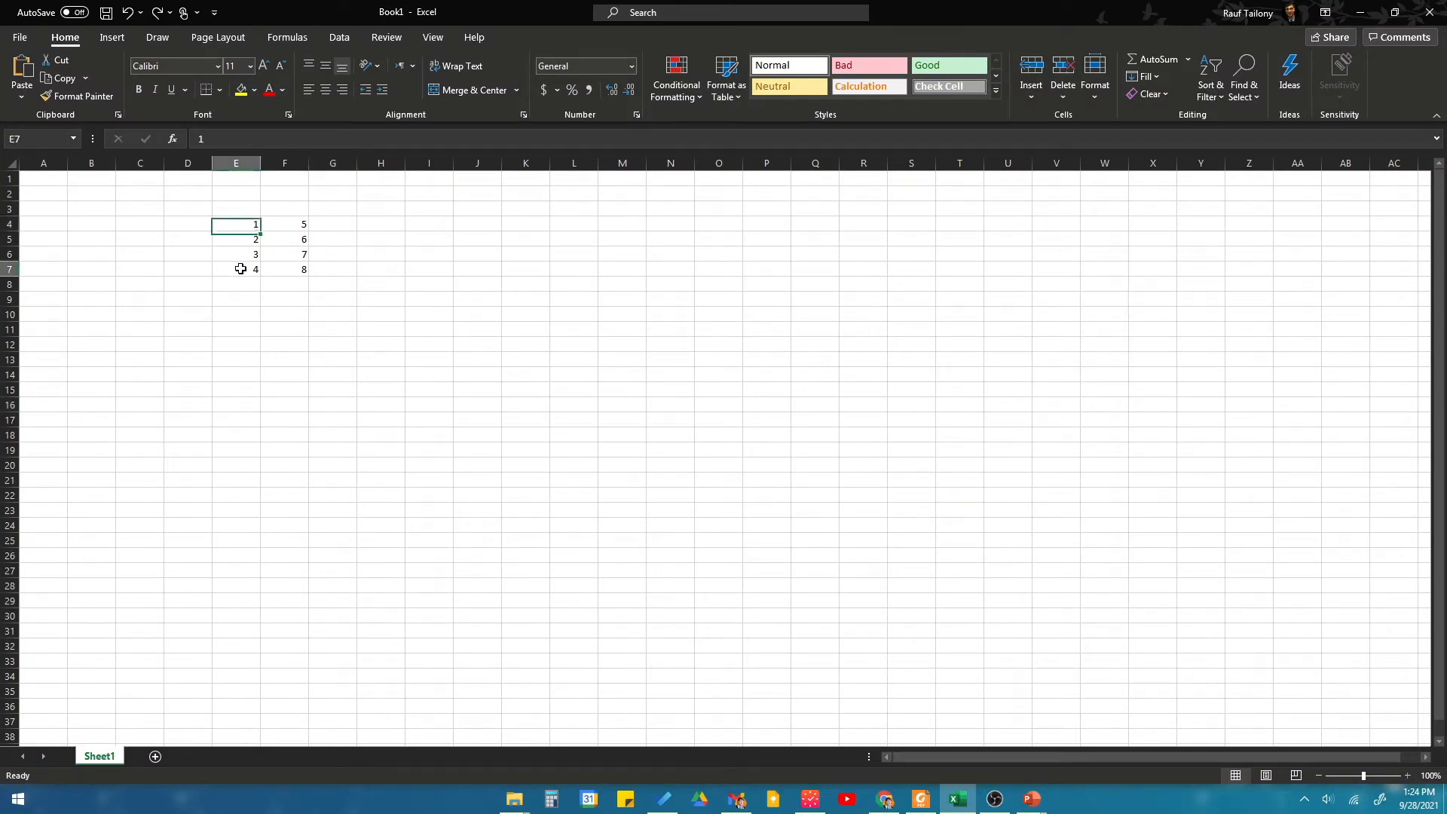
{"action": "left_click", "coordinate": [299, 225]}
{"action": "left_click", "coordinate": [285, 269]}
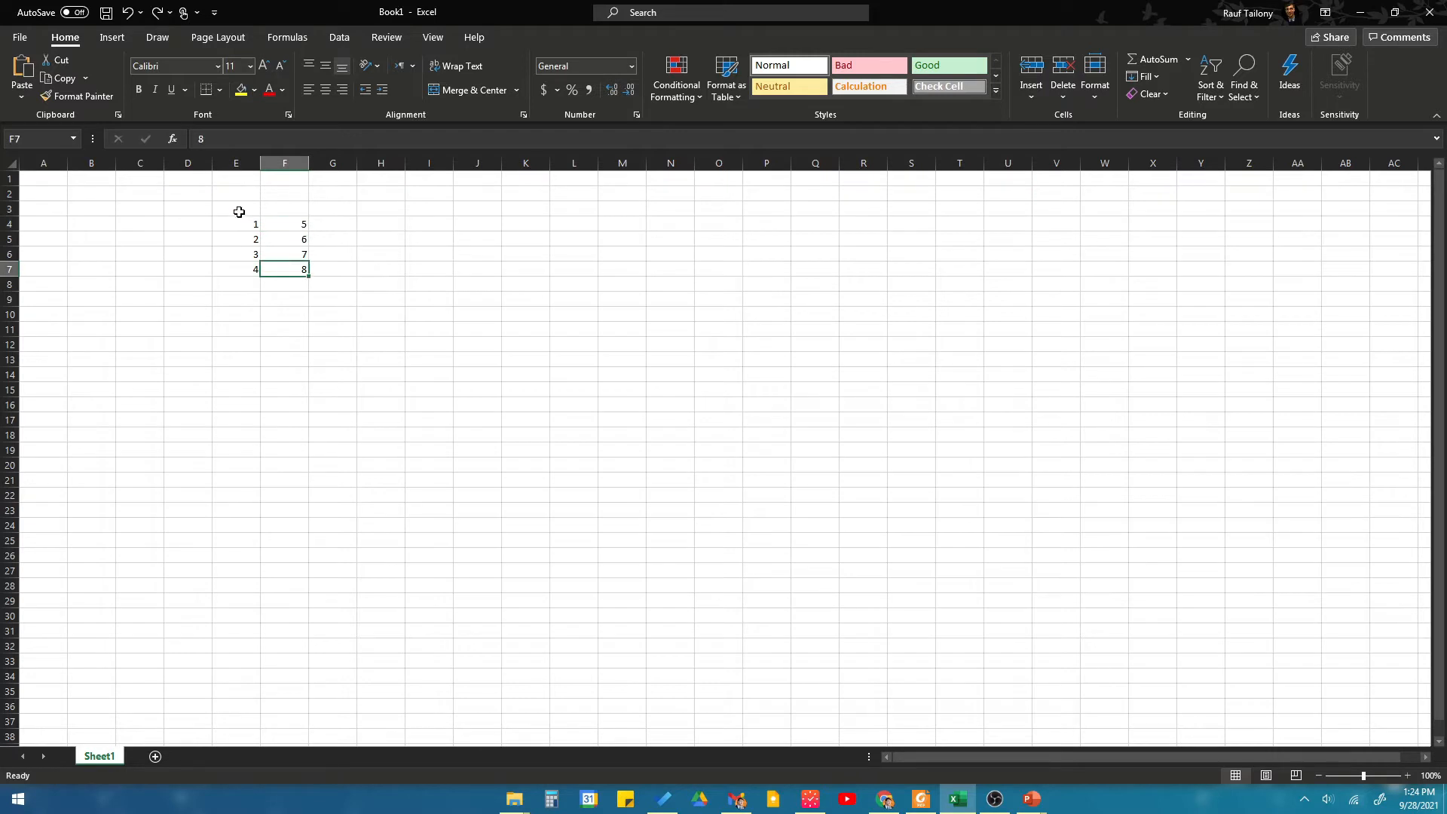
{"action": "left_click_drag", "start_coordinate": [248, 223], "coordinate": [302, 268]}
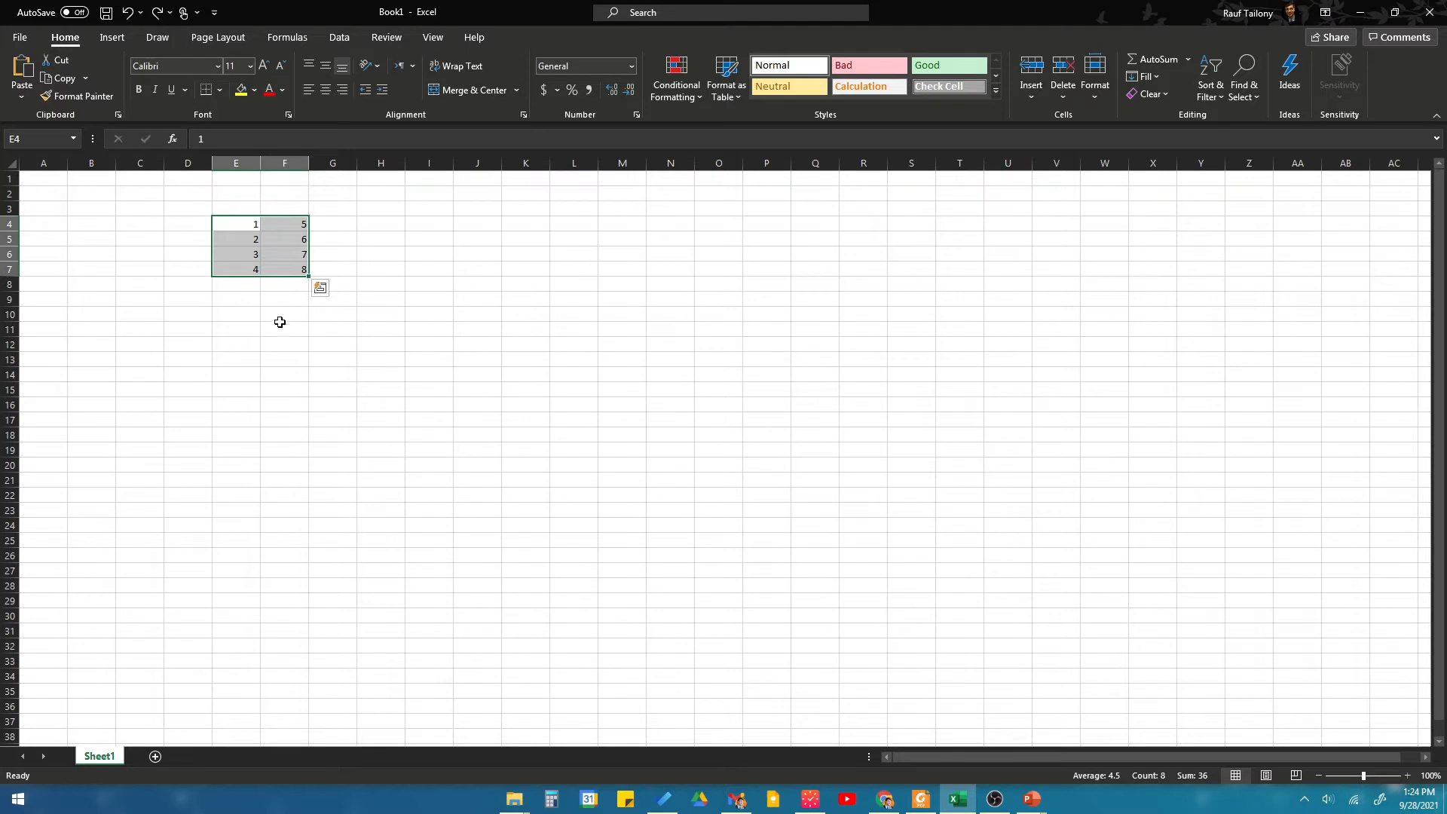
{"action": "left_click", "coordinate": [249, 300]}
{"action": "left_click_drag", "start_coordinate": [248, 300], "coordinate": [379, 309]}
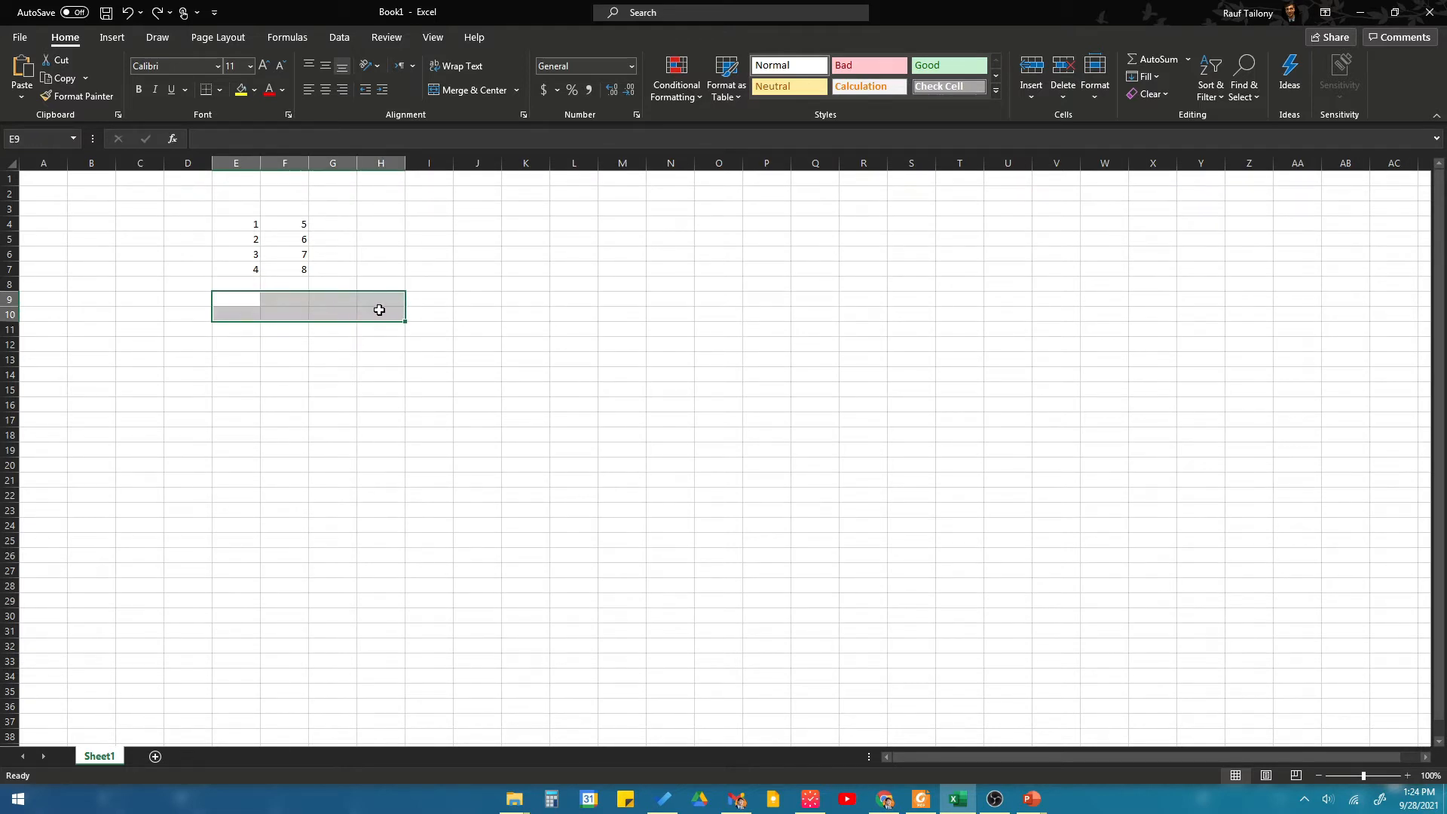
Enter a TRANSPOSE formula for the range E4:F7 in cell E11.
{"action": "left_click", "coordinate": [242, 343]}
{"action": "left_click", "coordinate": [241, 329]}
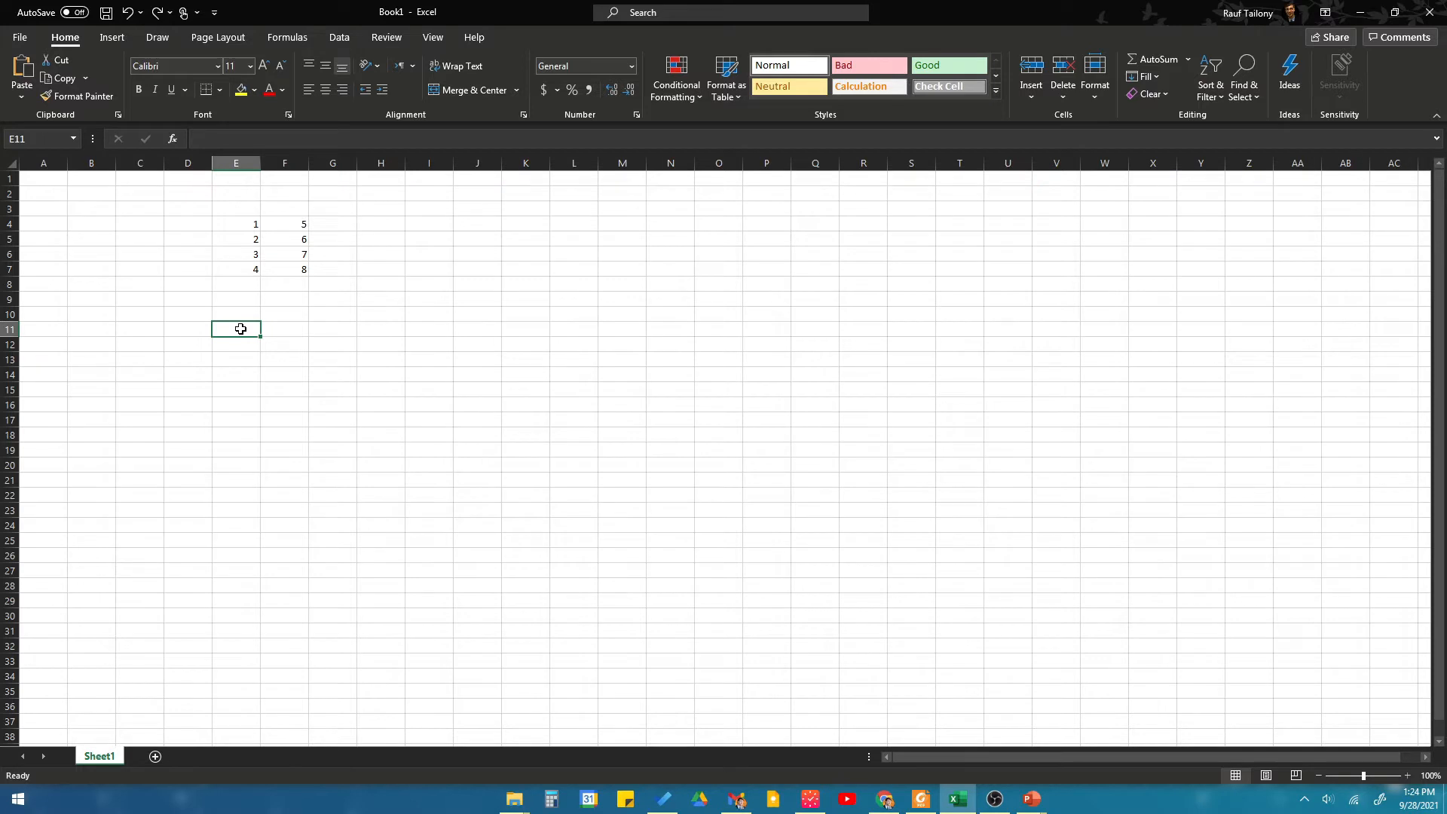
{"action": "type", "text": "=tra"}
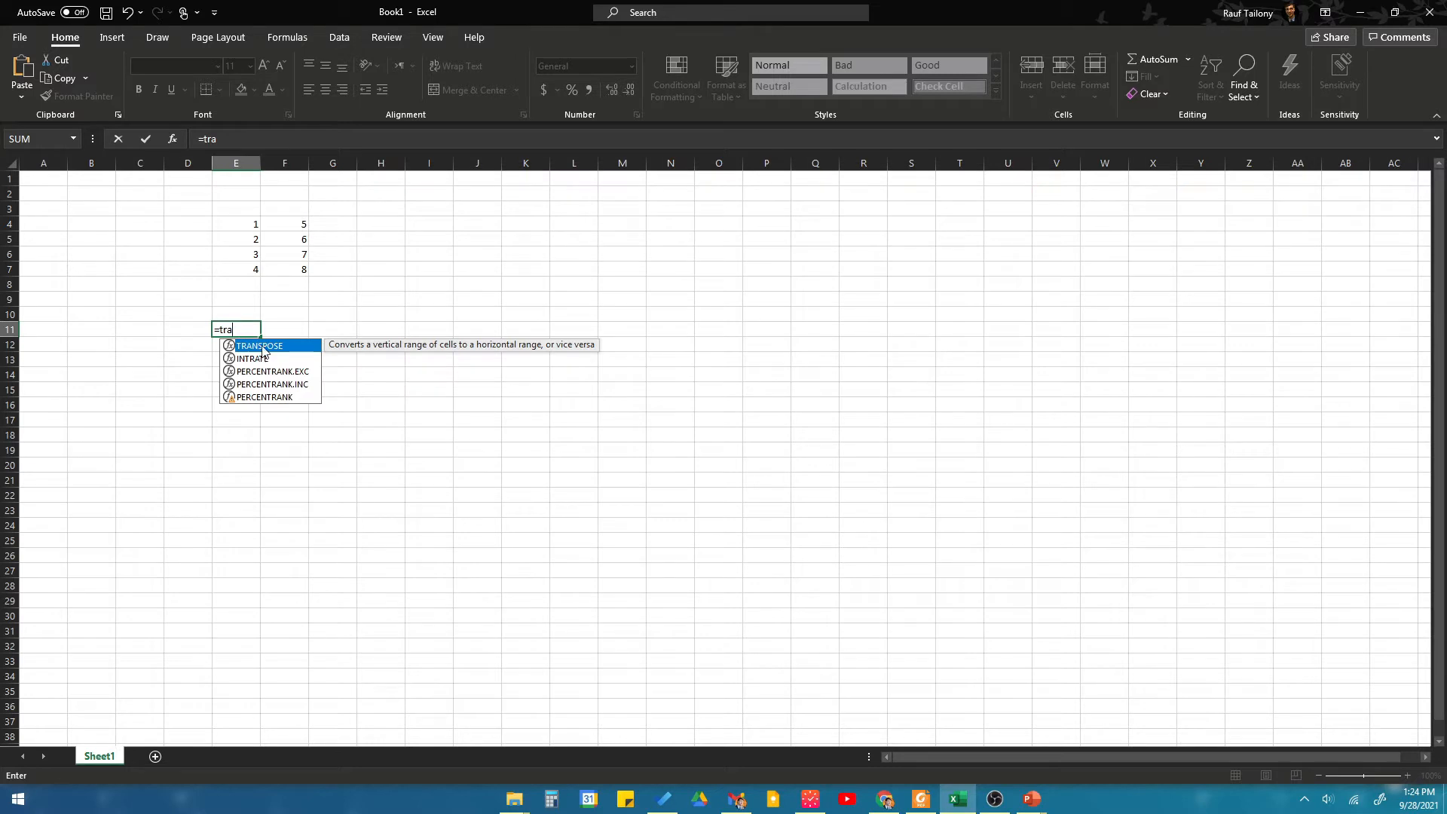
{"action": "double_click", "coordinate": [262, 347]}
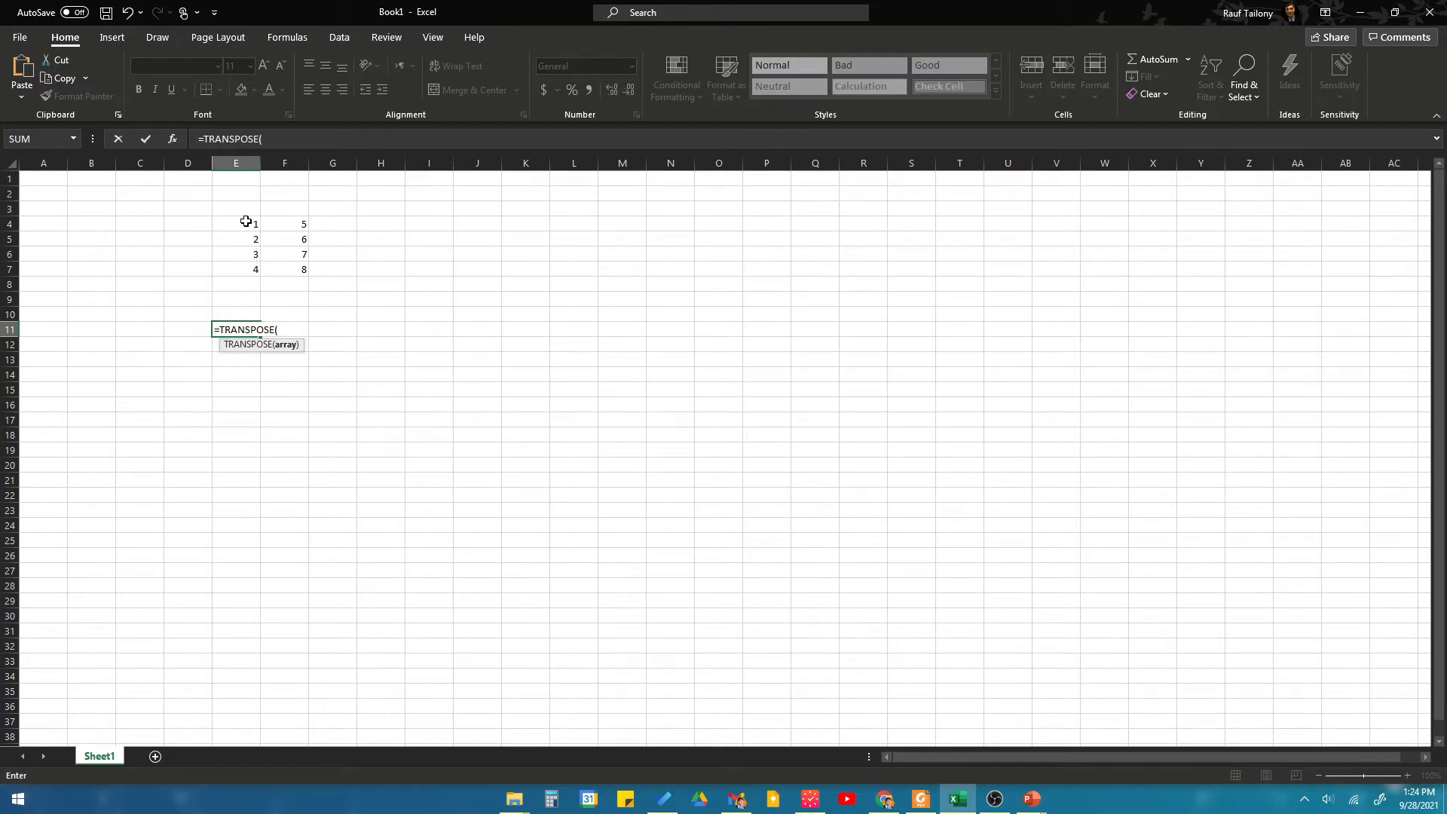
{"action": "left_click_drag", "start_coordinate": [244, 224], "coordinate": [268, 271]}
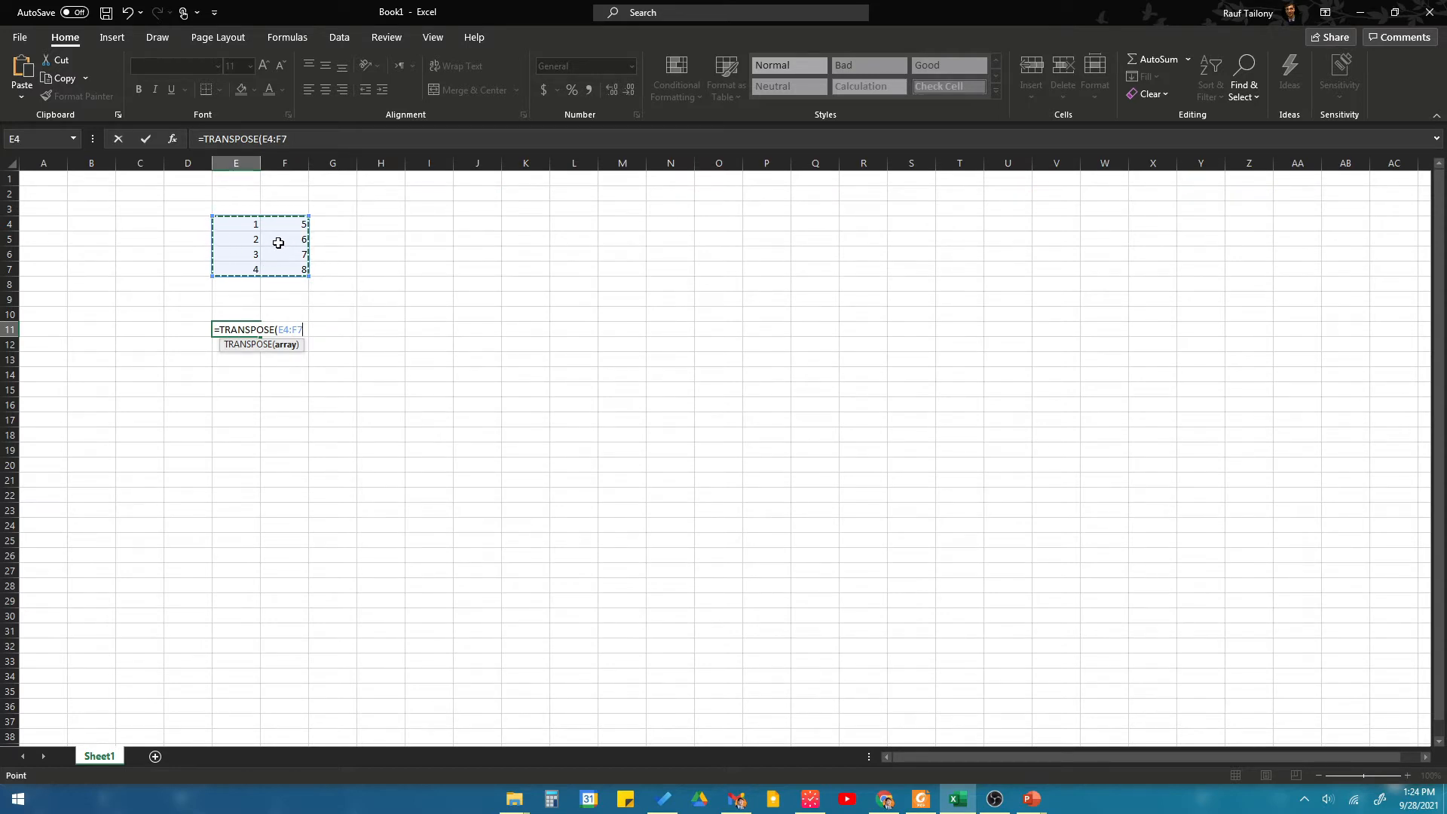
{"action": "type", "text": ")"}
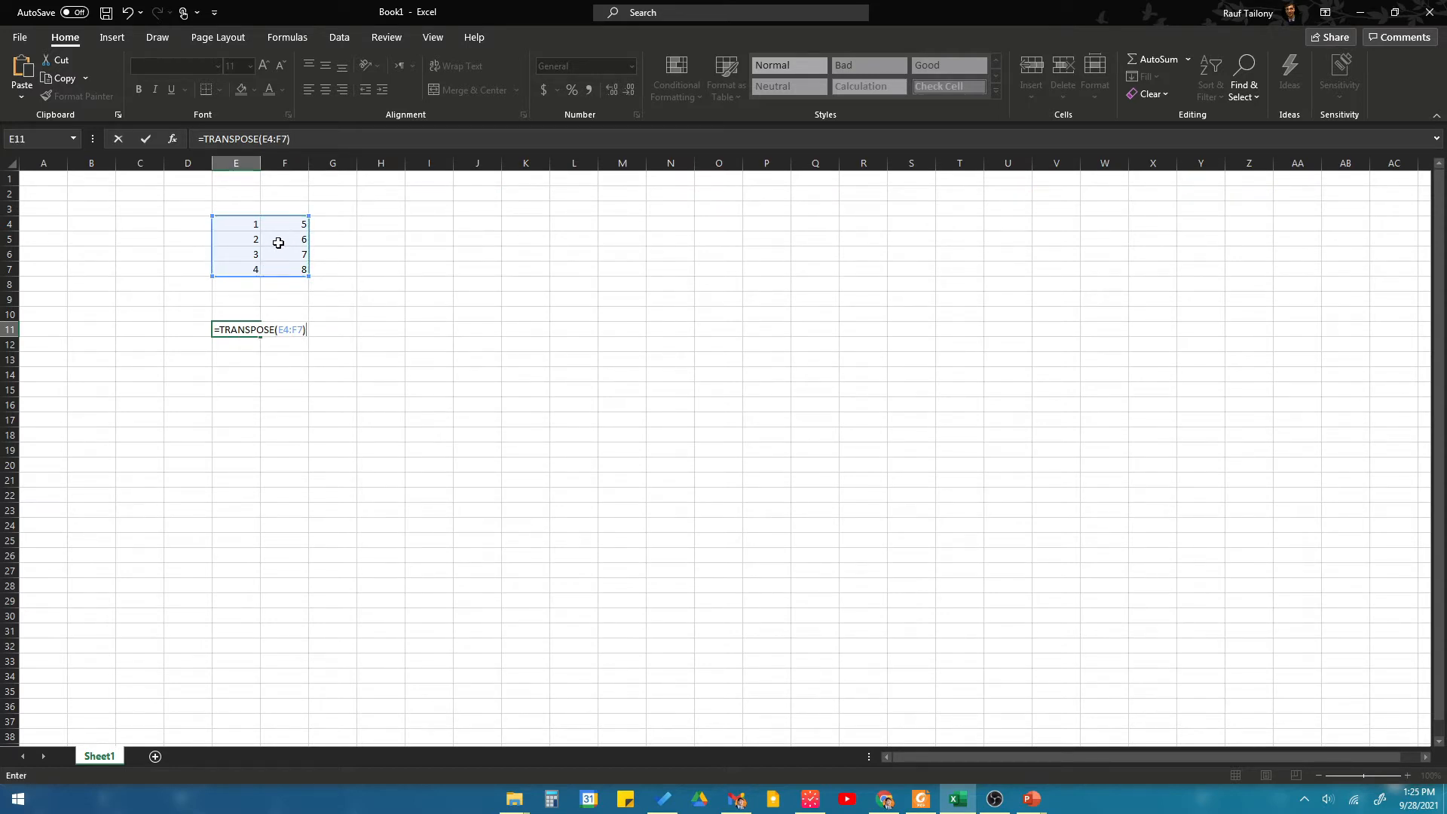
{"action": "key", "text": "Return"}
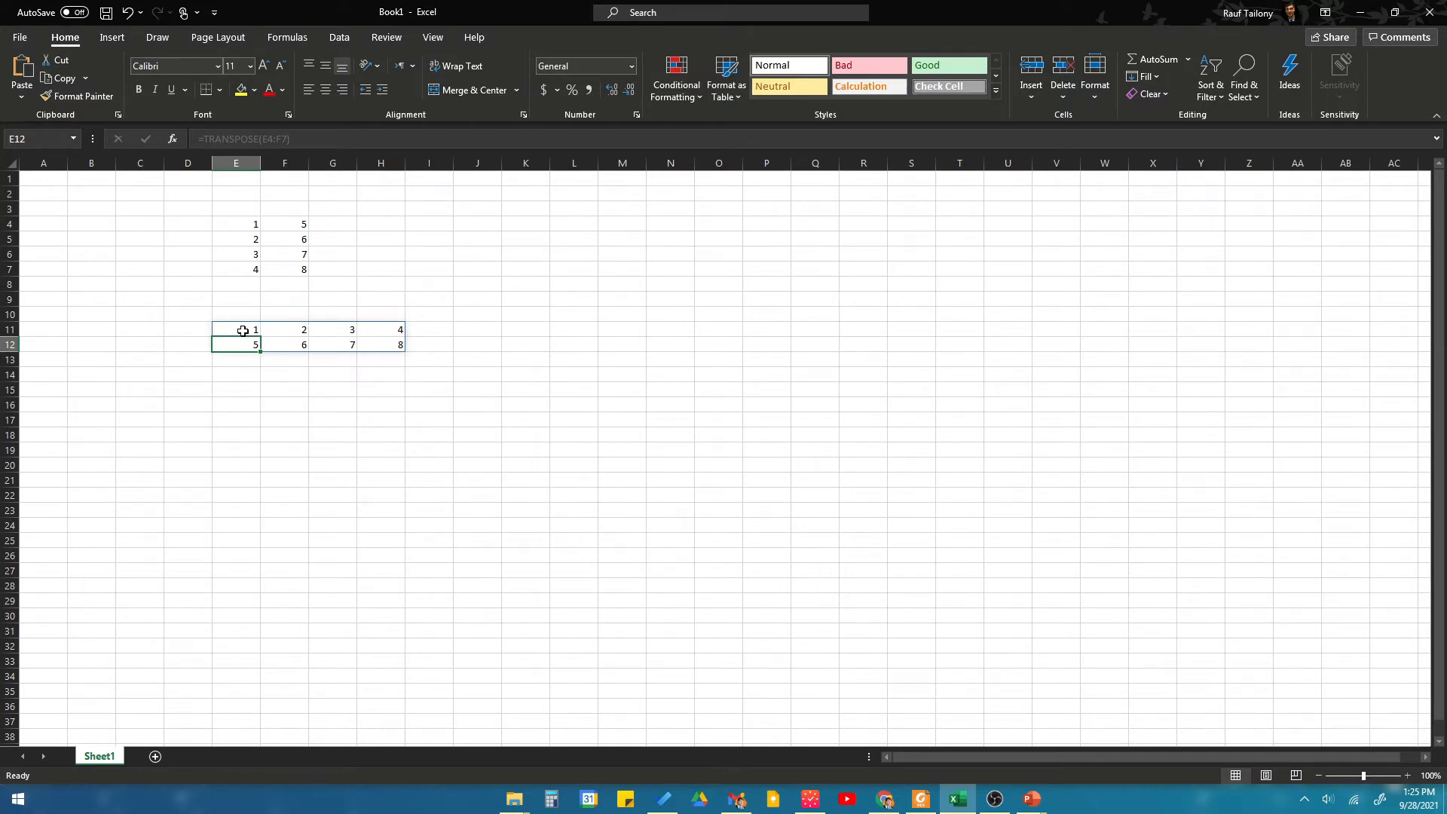
{"action": "left_click_drag", "start_coordinate": [252, 223], "coordinate": [253, 270]}
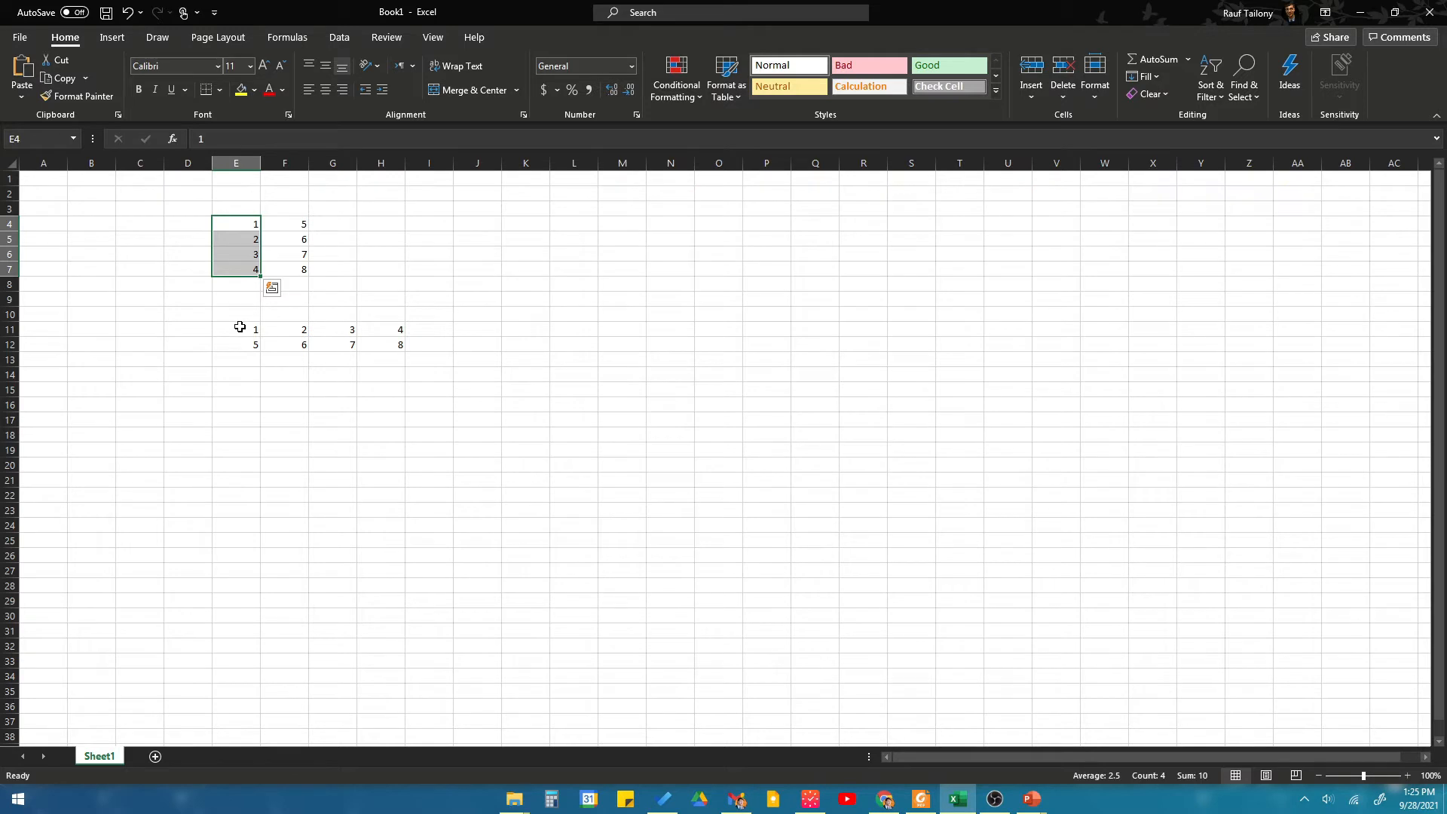
{"action": "left_click_drag", "start_coordinate": [240, 326], "coordinate": [382, 327]}
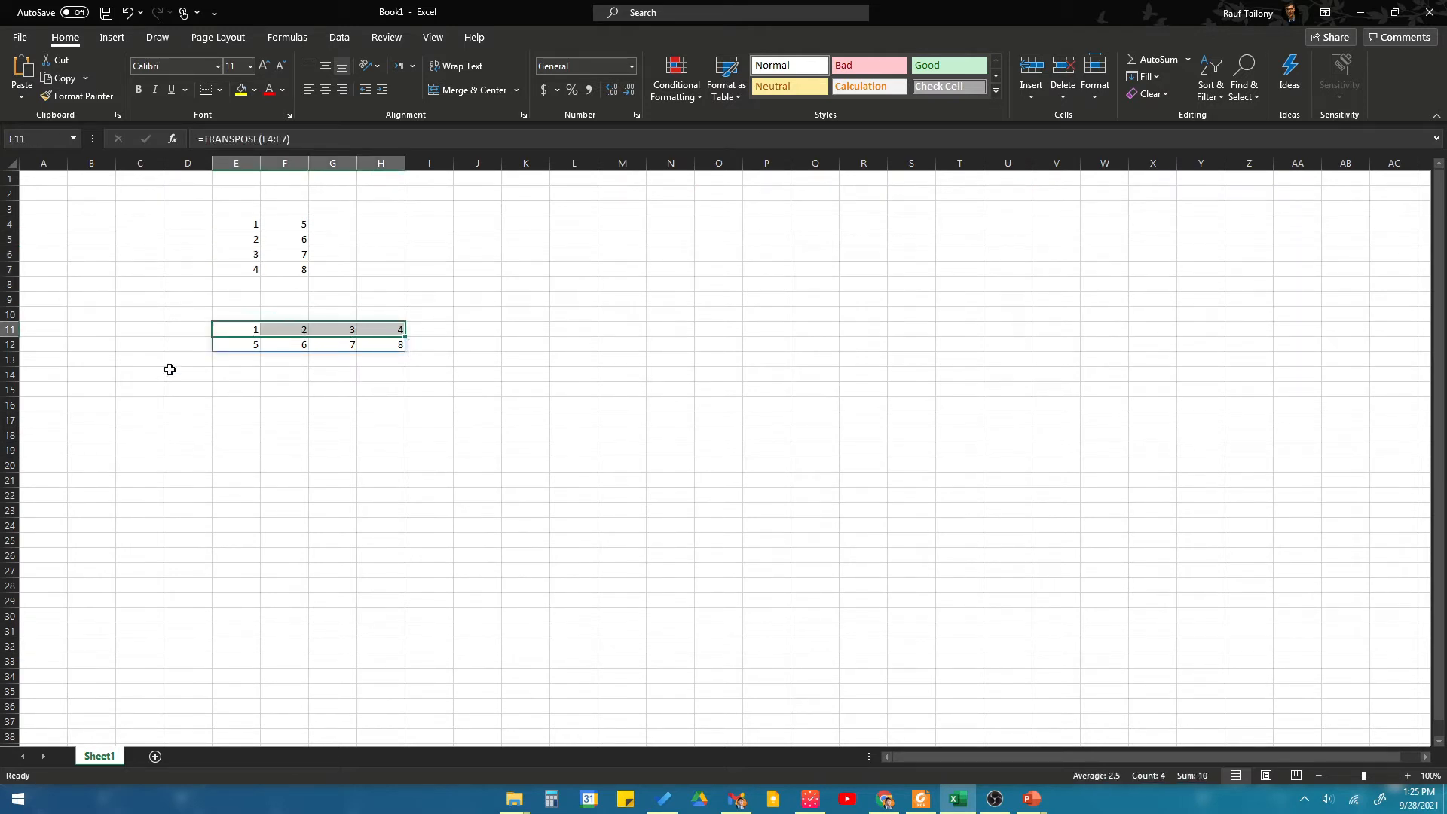
{"action": "left_click_drag", "start_coordinate": [243, 348], "coordinate": [383, 343]}
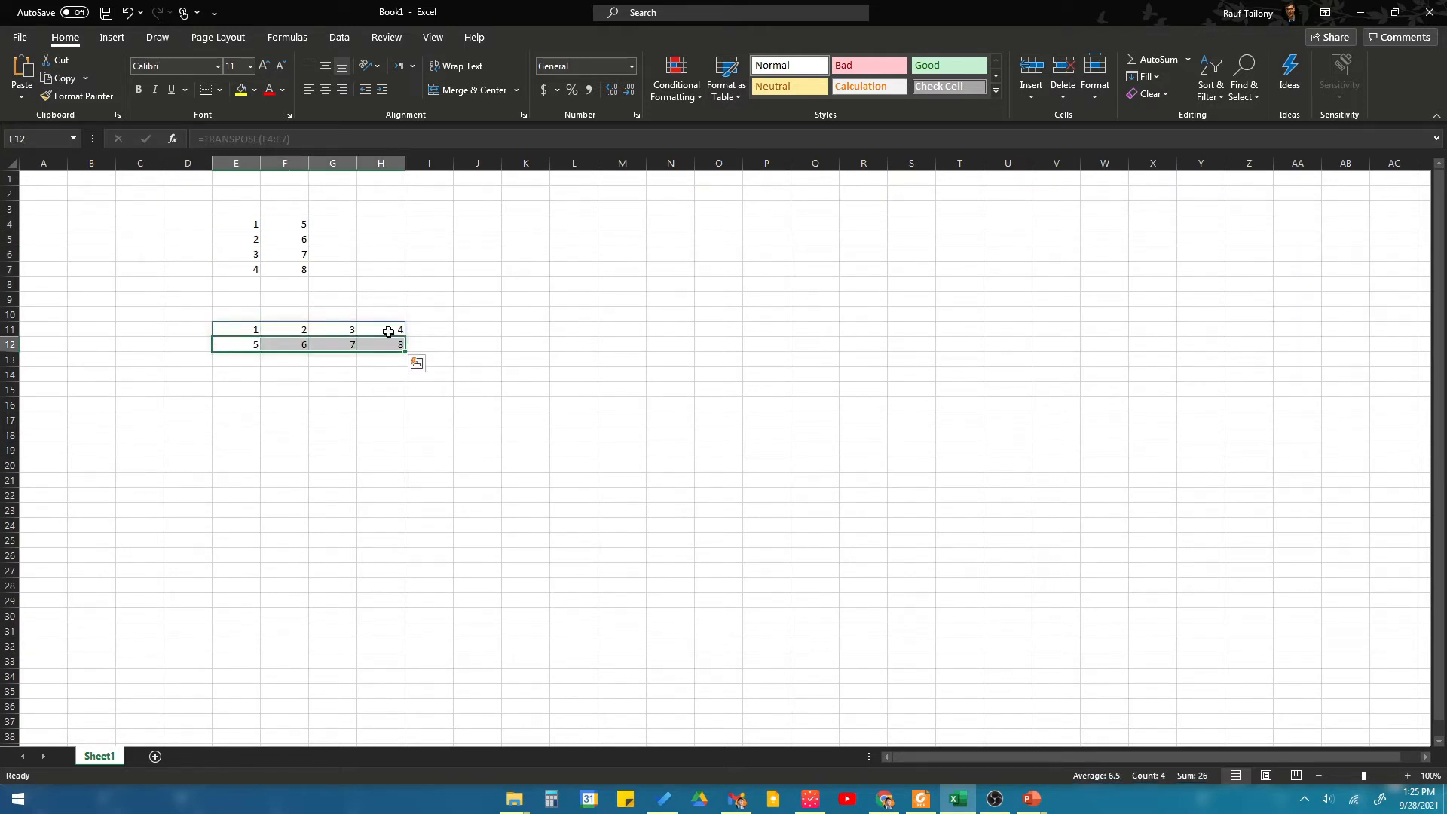
Enter the values 1, 2 and 3 in cells K4, K6 and K8, leaving a blank row between them.
{"action": "left_click", "coordinate": [513, 220]}
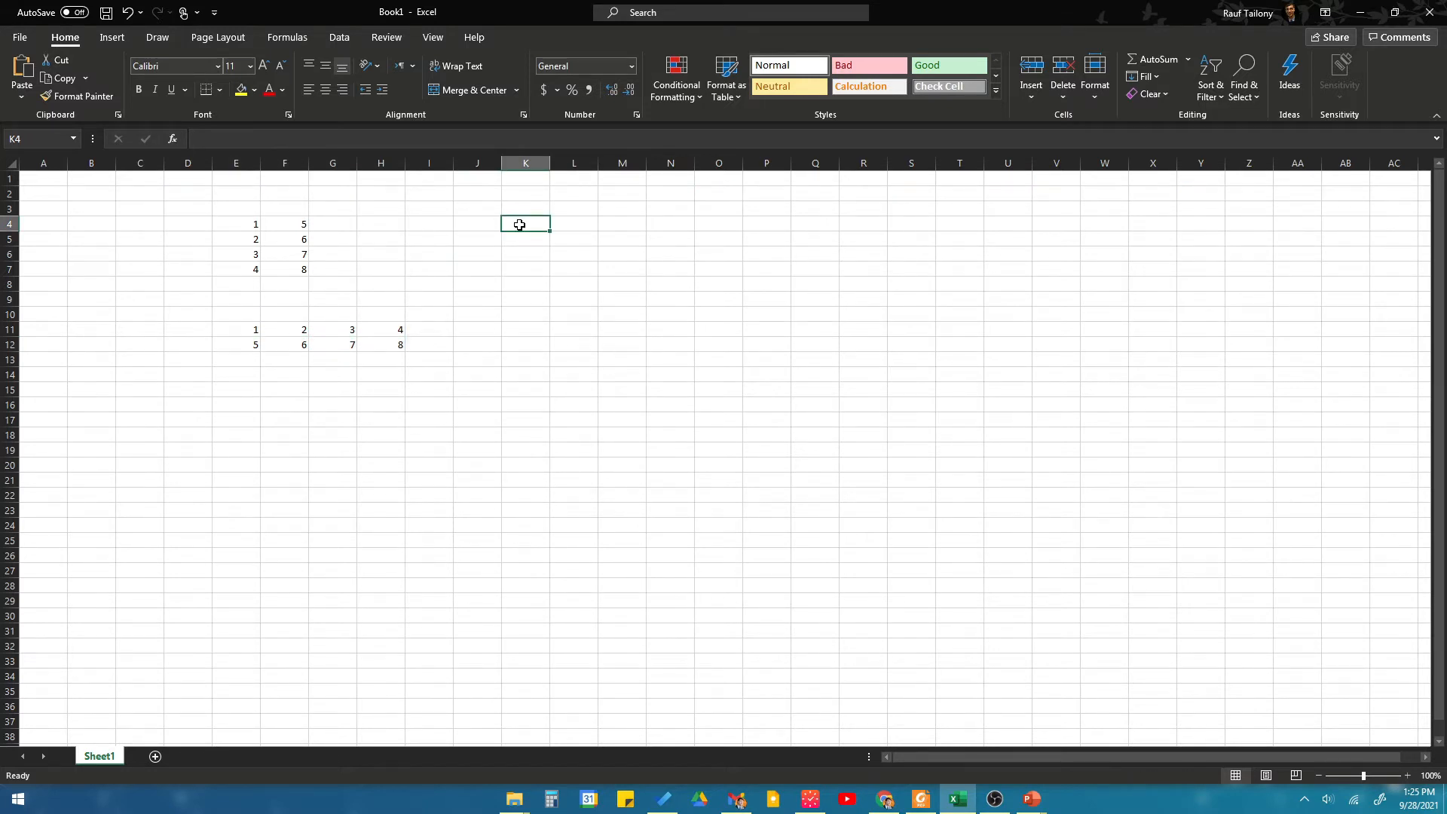
{"action": "type", "text": "1"}
{"action": "key", "text": "Return"}
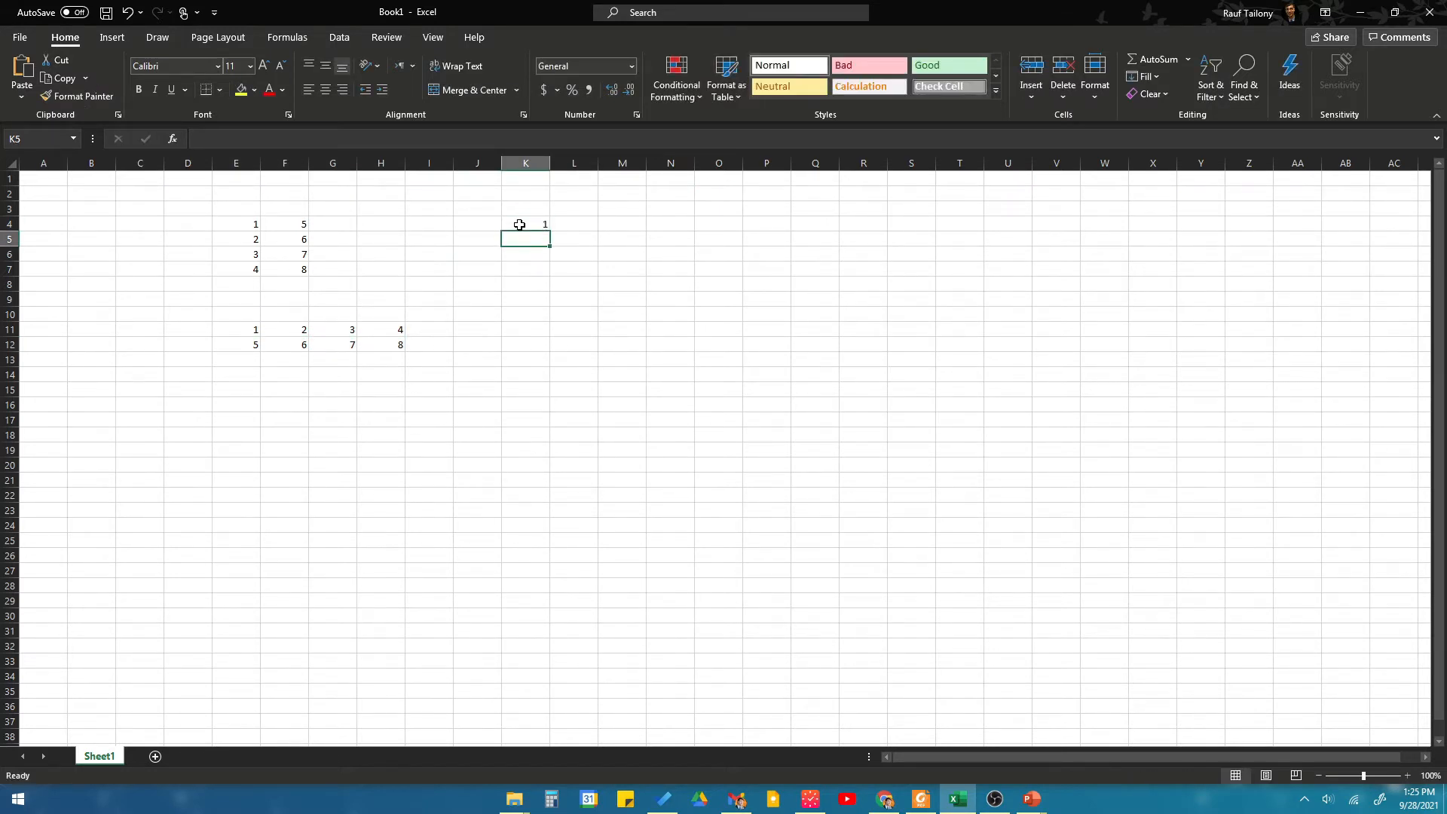
{"action": "key", "text": "Return"}
{"action": "type", "text": "2"}
{"action": "key", "text": "Return"}
{"action": "key", "text": "Return"}
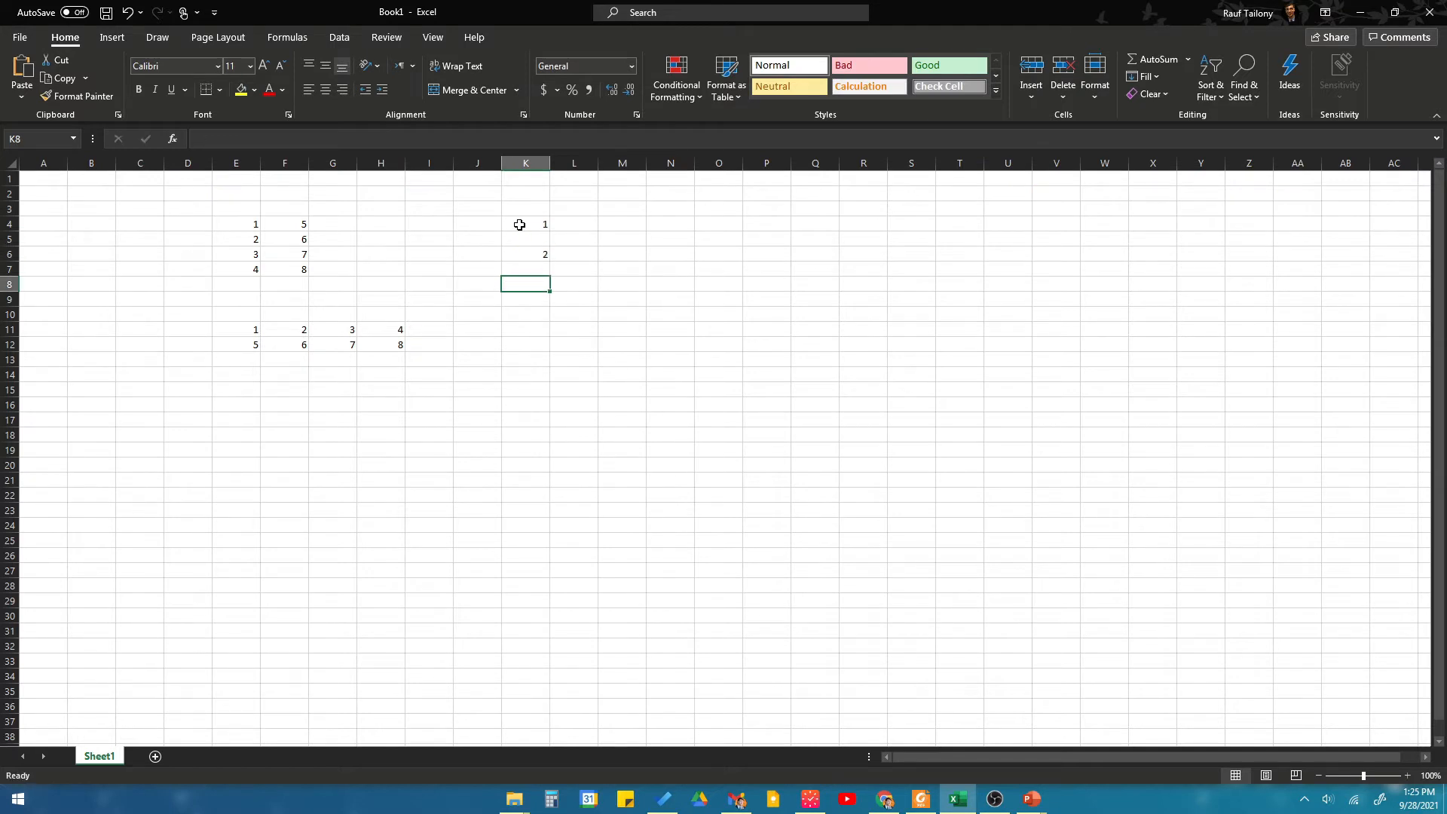
{"action": "type", "text": "3"}
{"action": "key", "text": "Return"}
Enter the values 4, 5 and 6 in cells L4, L6 and L8, alongside the existing column K numbers.
{"action": "key", "text": "Right"}
{"action": "key", "text": "Up"}
{"action": "key", "text": "Up"}
{"action": "key", "text": "Up"}
{"action": "key", "text": "Up"}
{"action": "key", "text": "Up"}
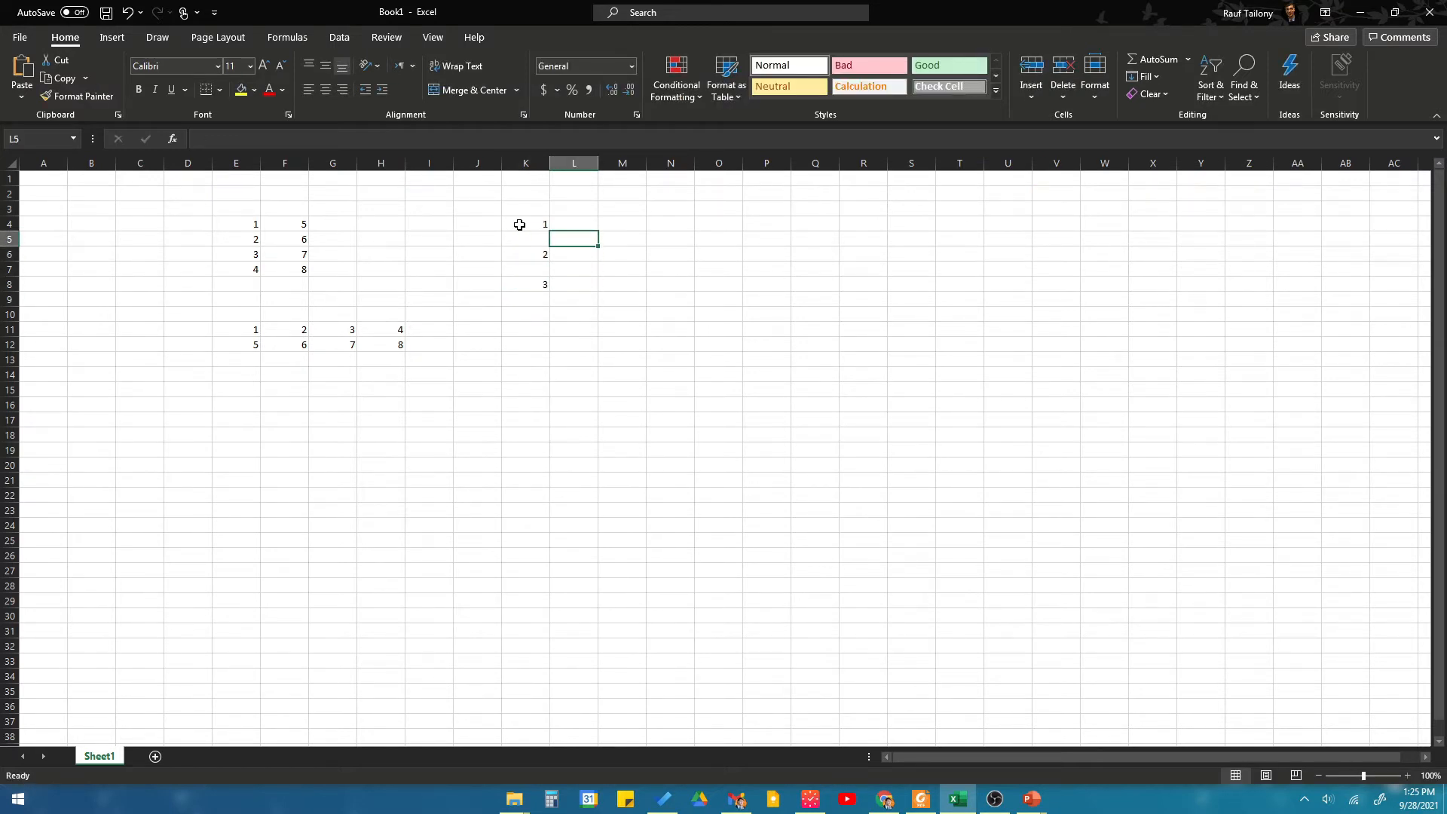
{"action": "type", "text": "4"}
{"action": "key", "text": "Return"}
{"action": "key", "text": "Return"}
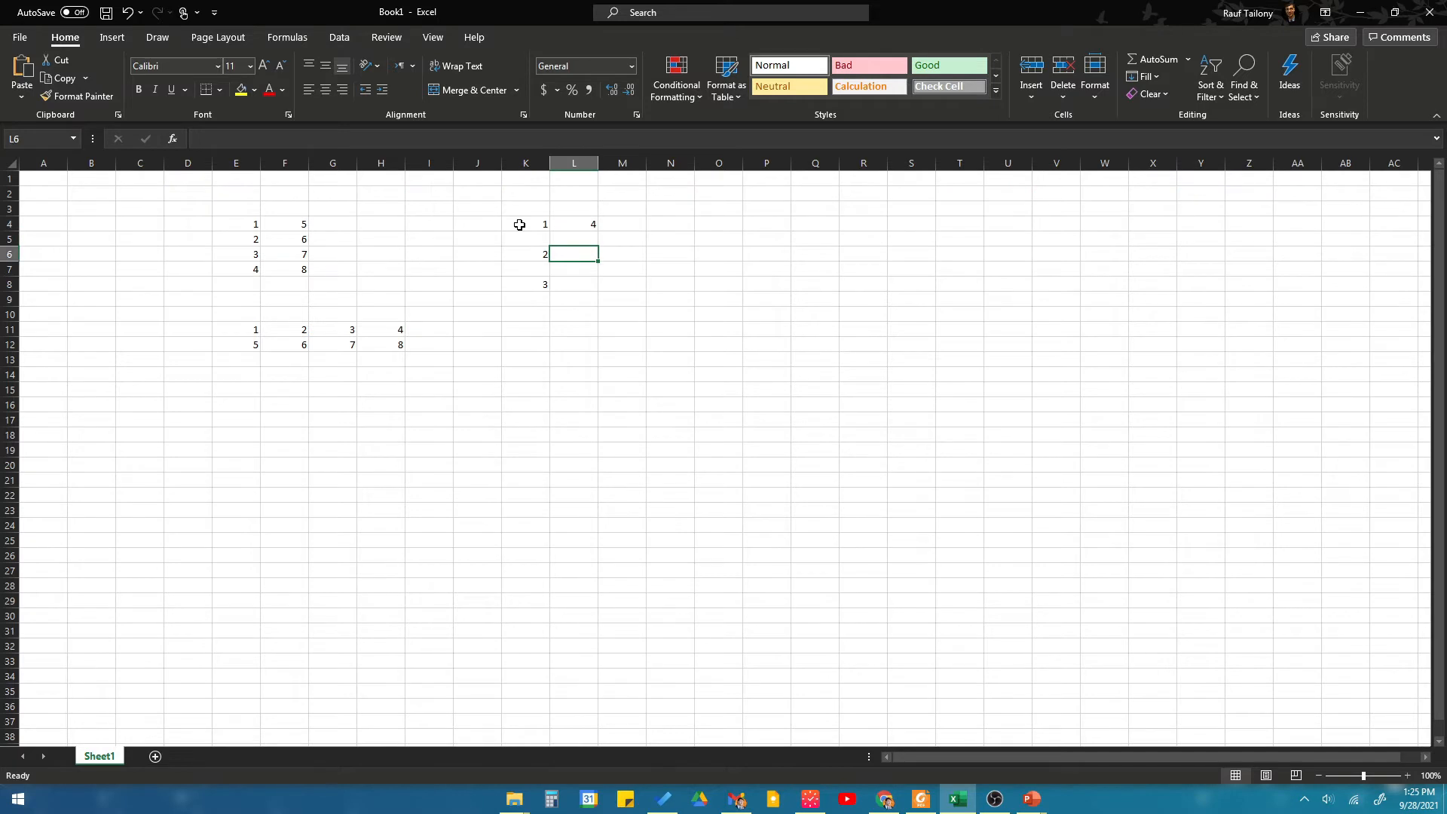
{"action": "type", "text": "5"}
{"action": "key", "text": "Return"}
{"action": "key", "text": "Return"}
{"action": "type", "text": "6"}
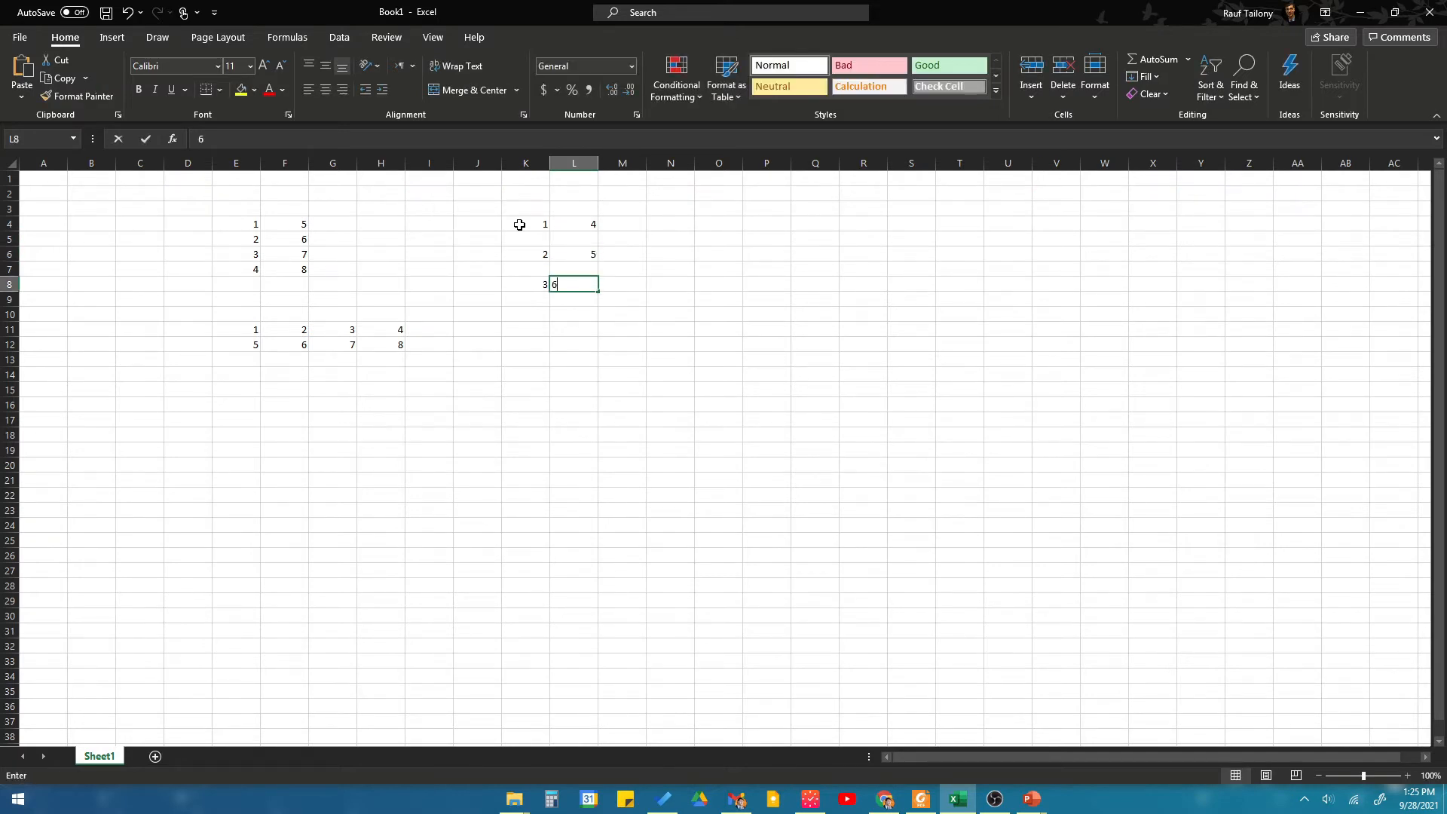
{"action": "key", "text": "Return"}
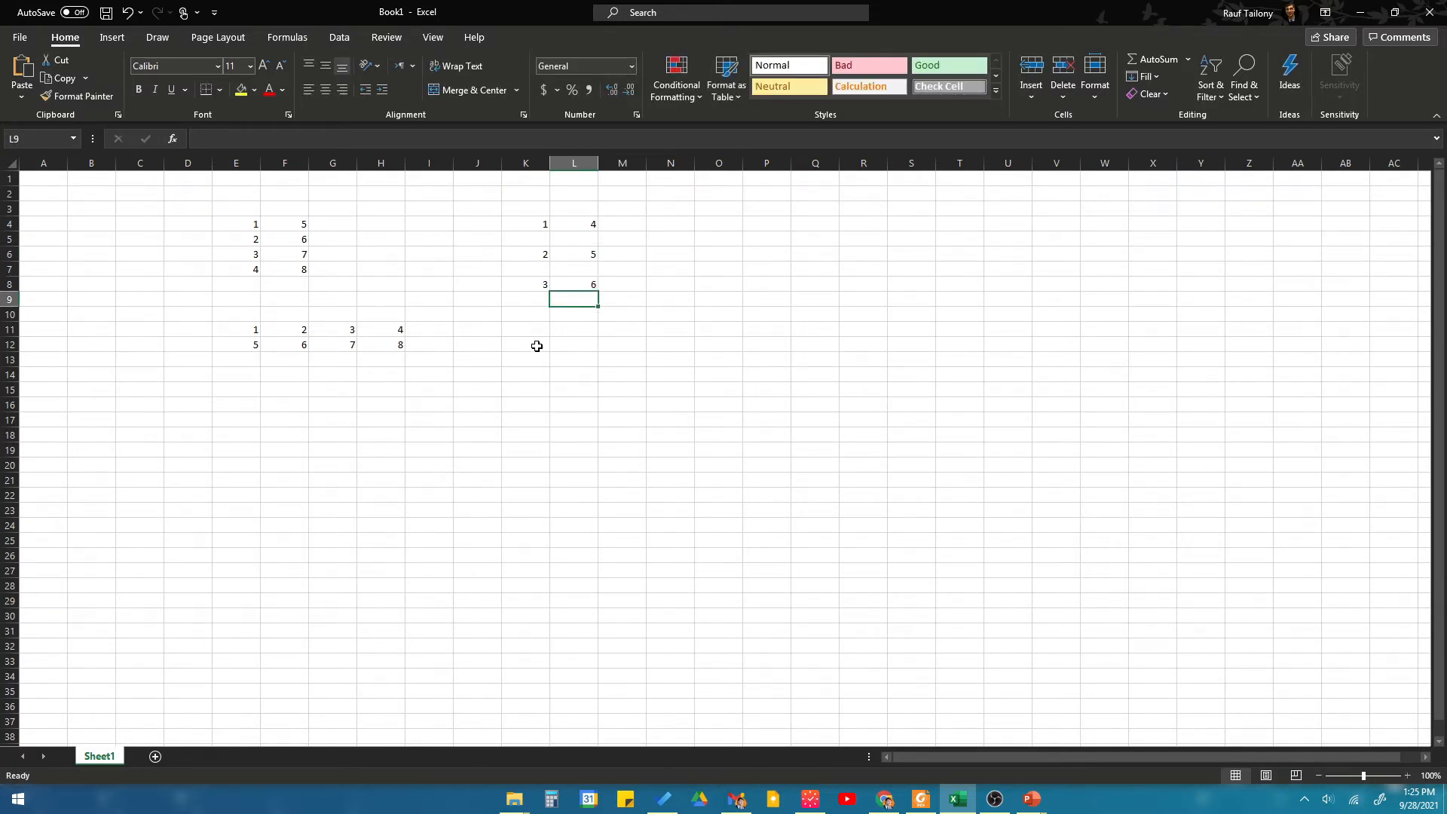
Enter a TRANSPOSE formula in cell K11 for the range K4:L8, including its blank rows.
{"action": "left_click", "coordinate": [534, 330]}
{"action": "type", "text": "=tra"}
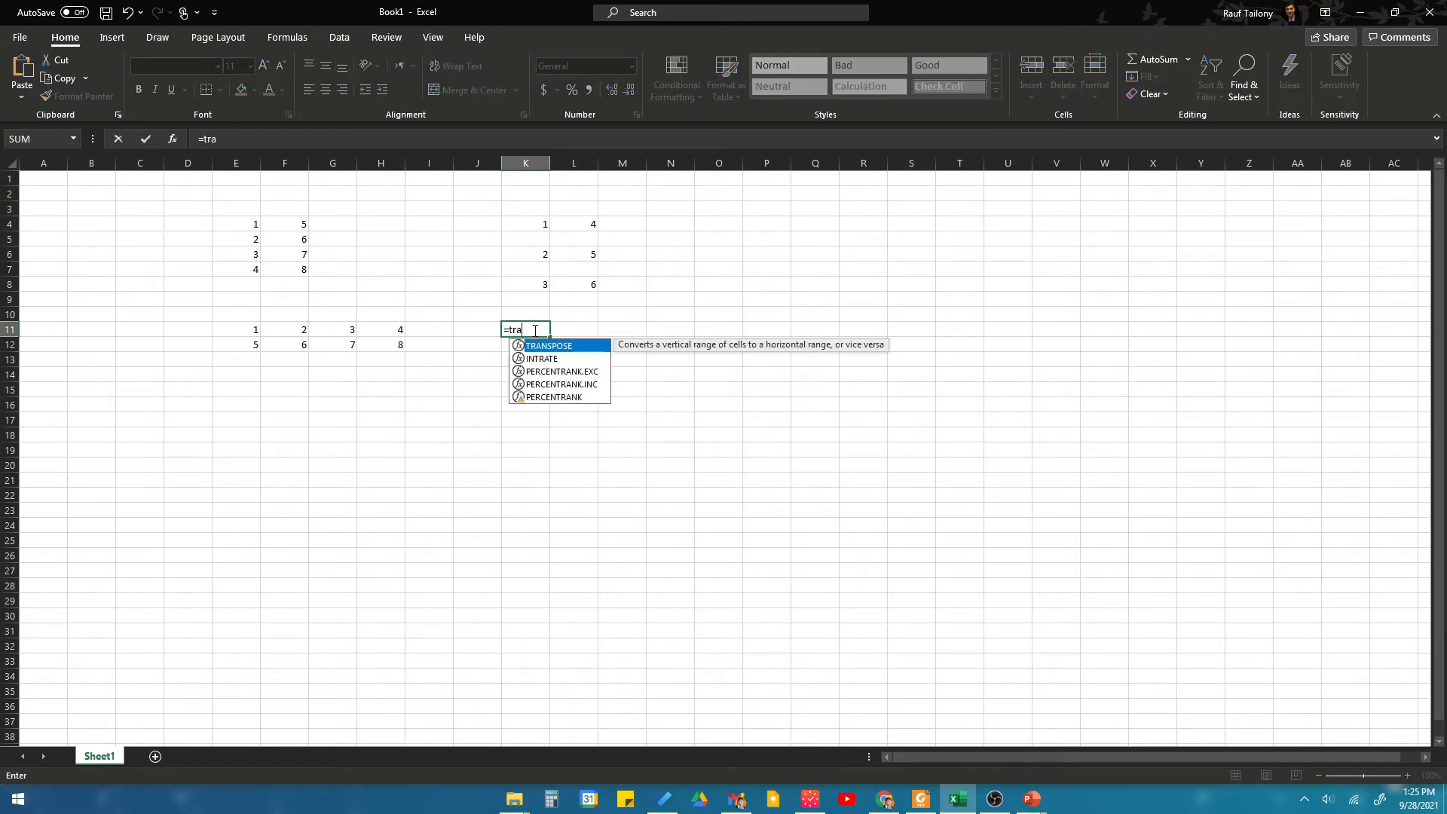
{"action": "type", "text": "nspose("}
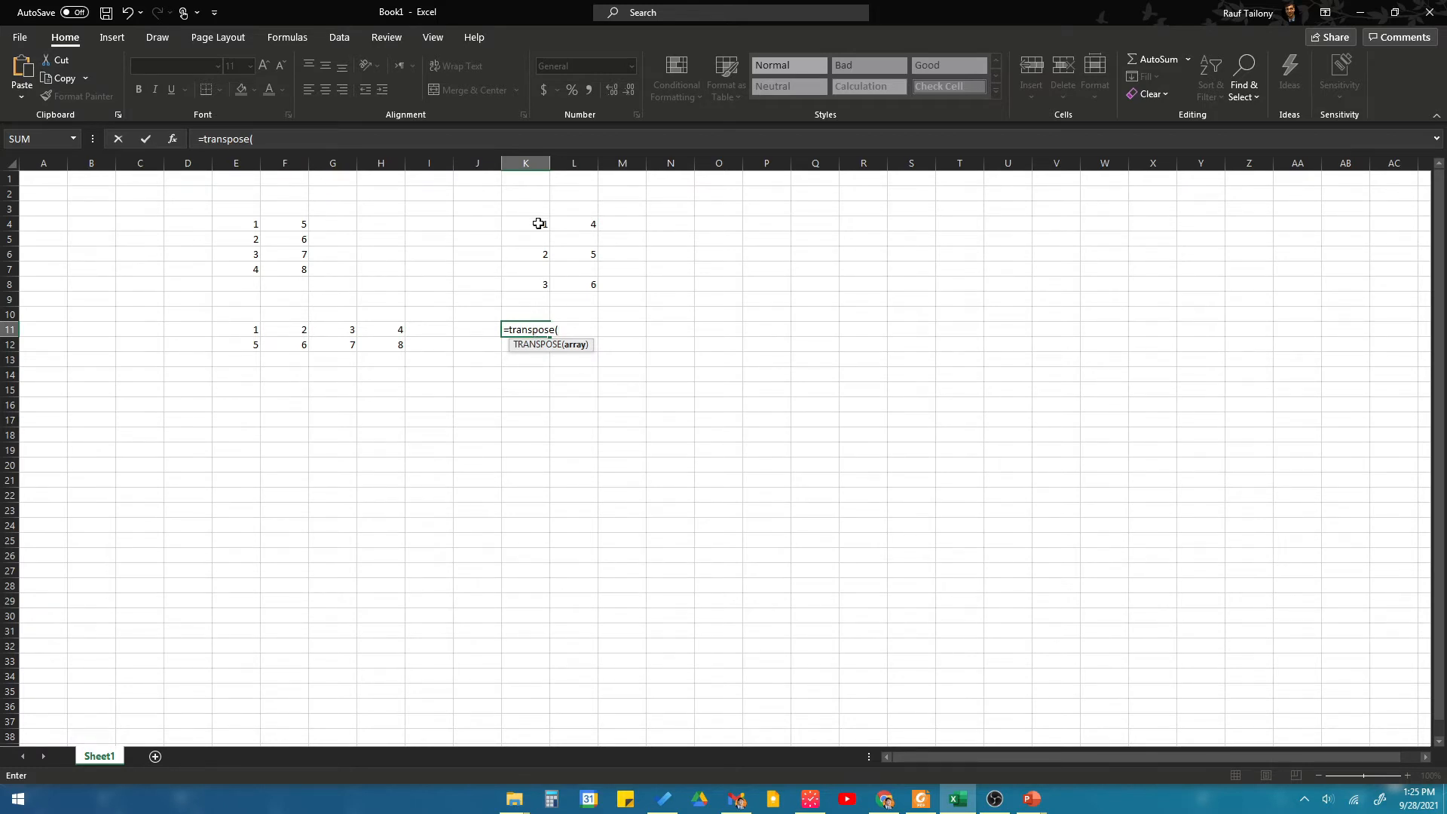
{"action": "left_click_drag", "start_coordinate": [539, 224], "coordinate": [588, 280]}
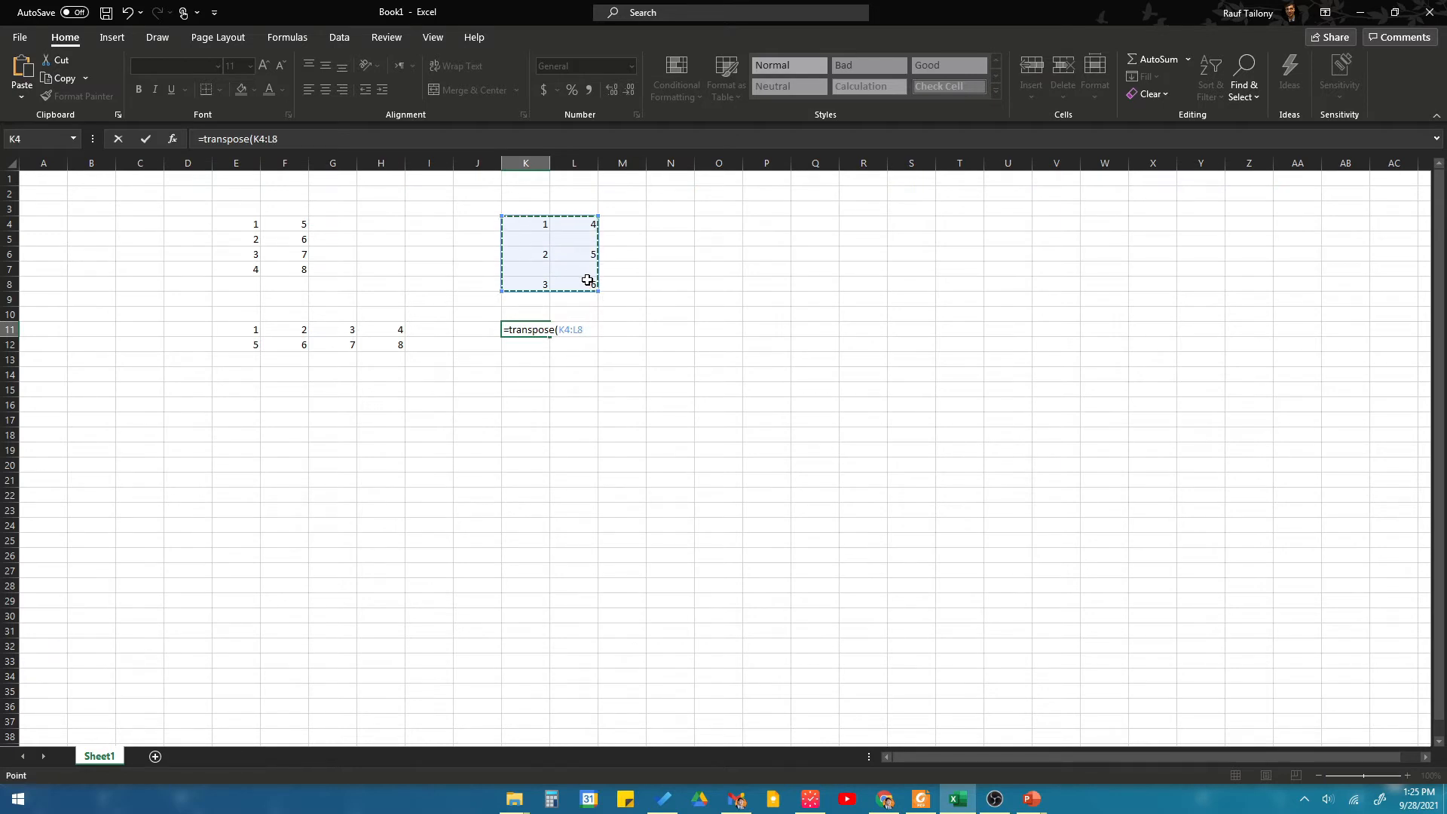
{"action": "key", "text": "Return"}
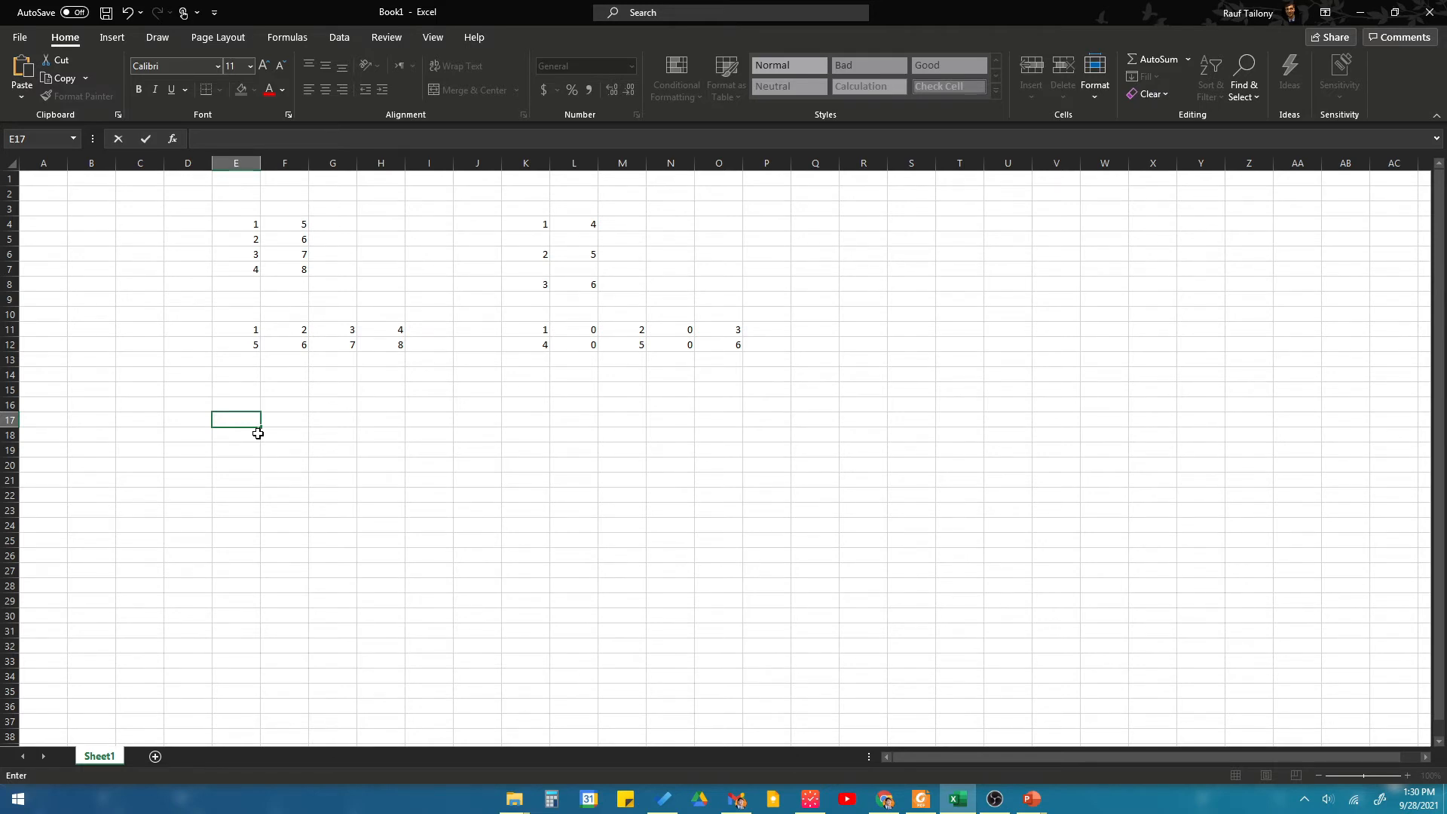
Enter the formula =ISBLANK(A1) in cell E17 to test whether A1 is empty.
{"action": "type", "text": "=isblan"}
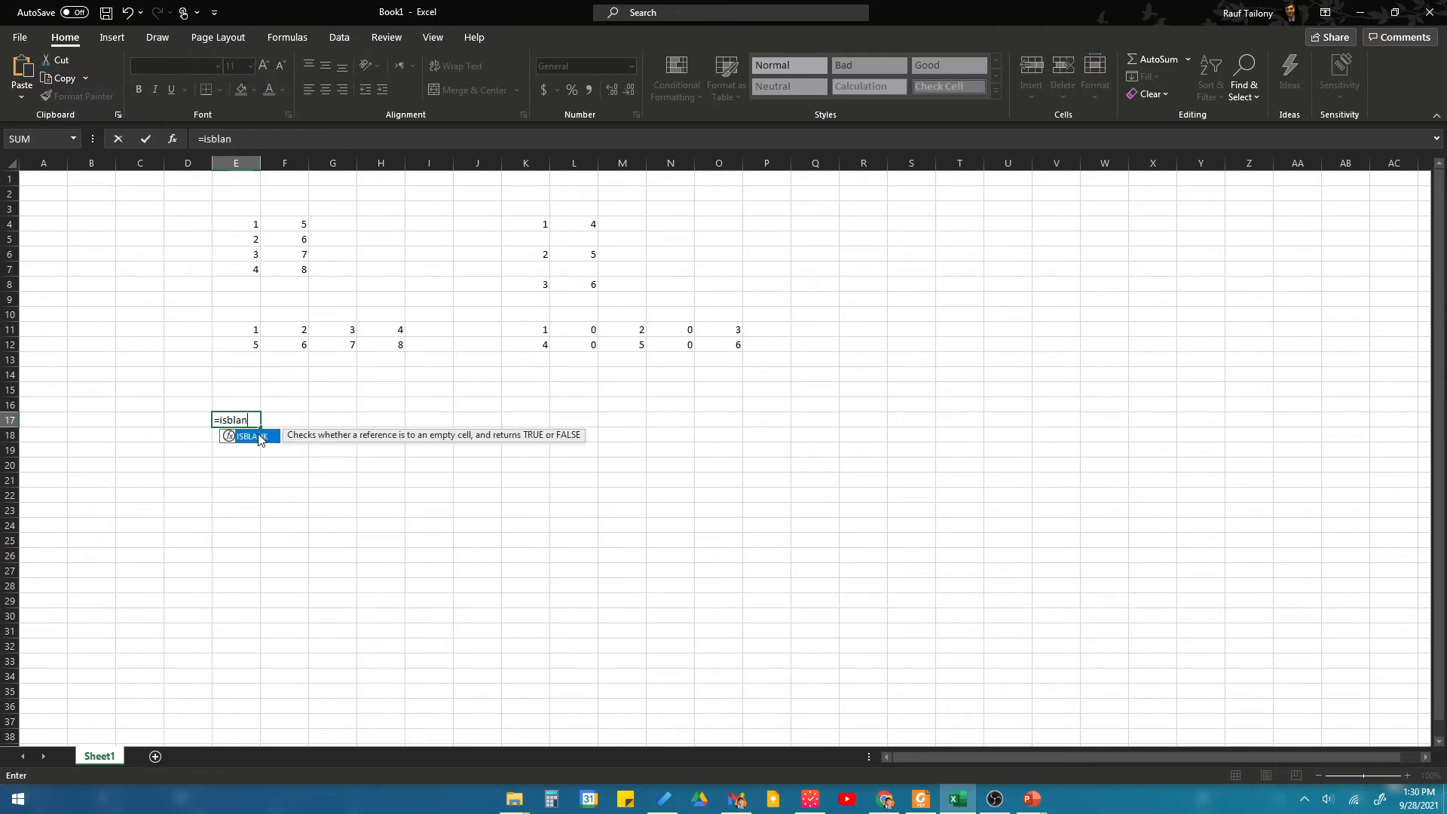
{"action": "type", "text": "k"}
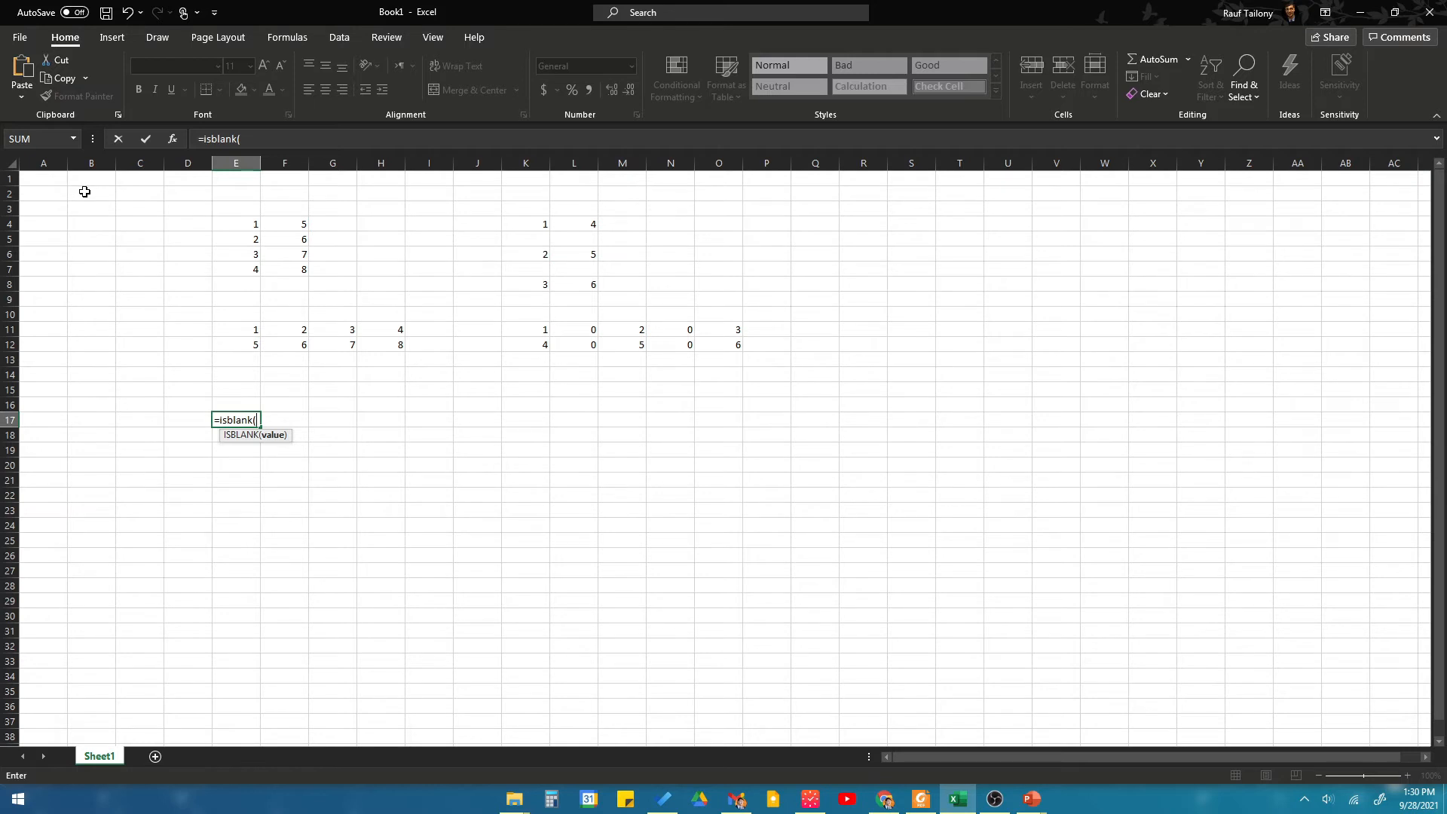
{"action": "left_click", "coordinate": [48, 180]}
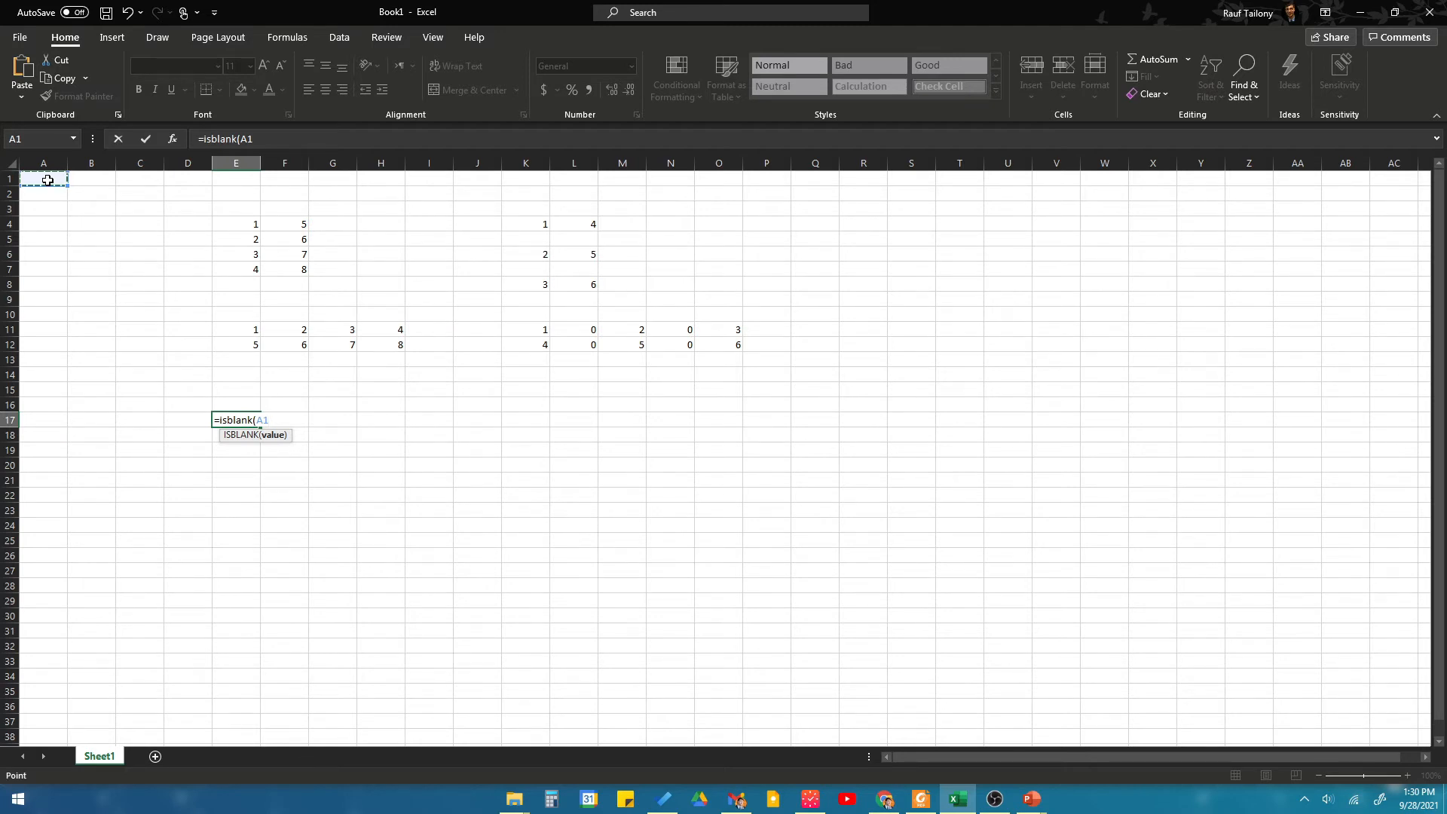
{"action": "type", "text": ")"}
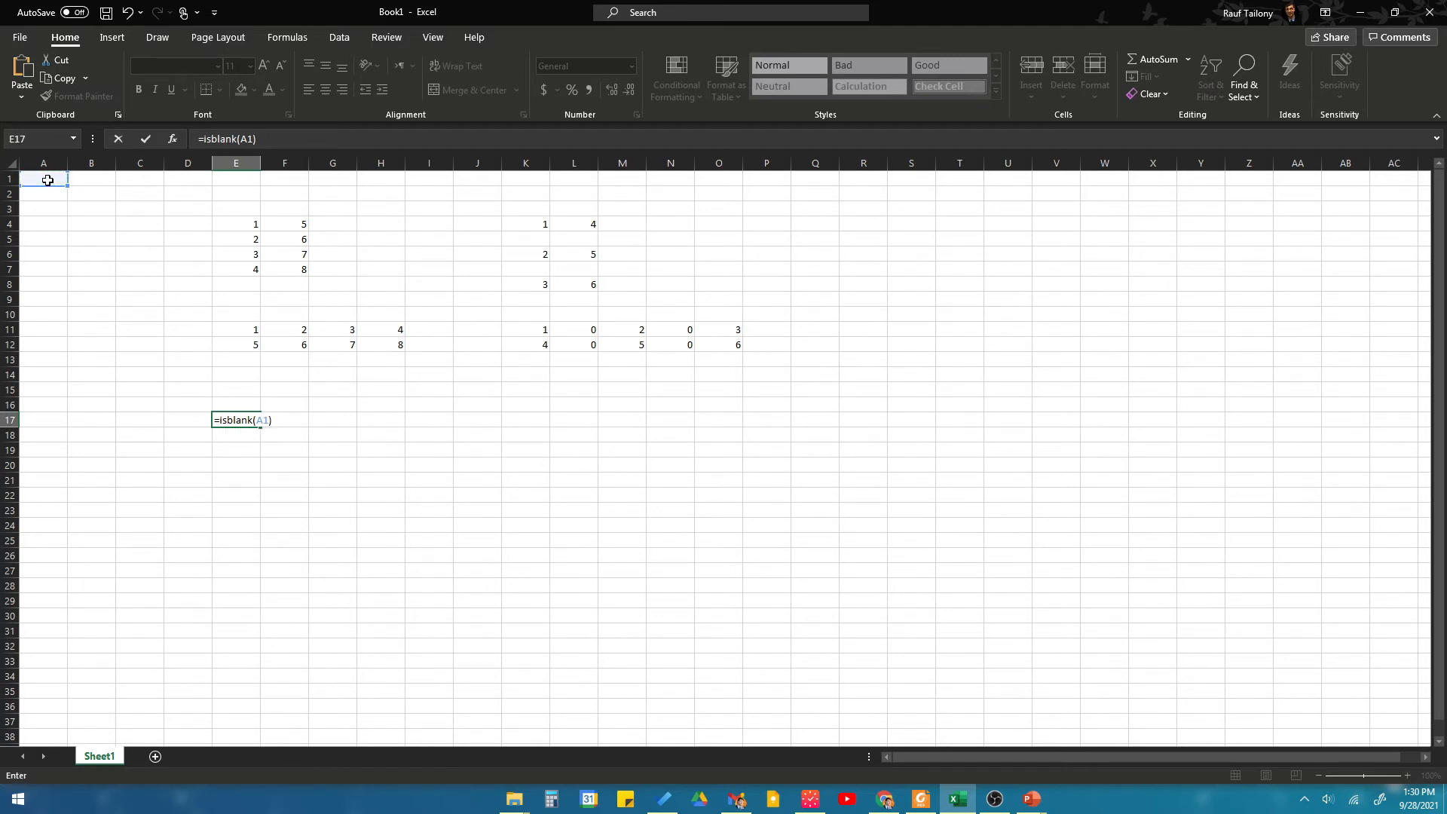
{"action": "key", "text": "Return"}
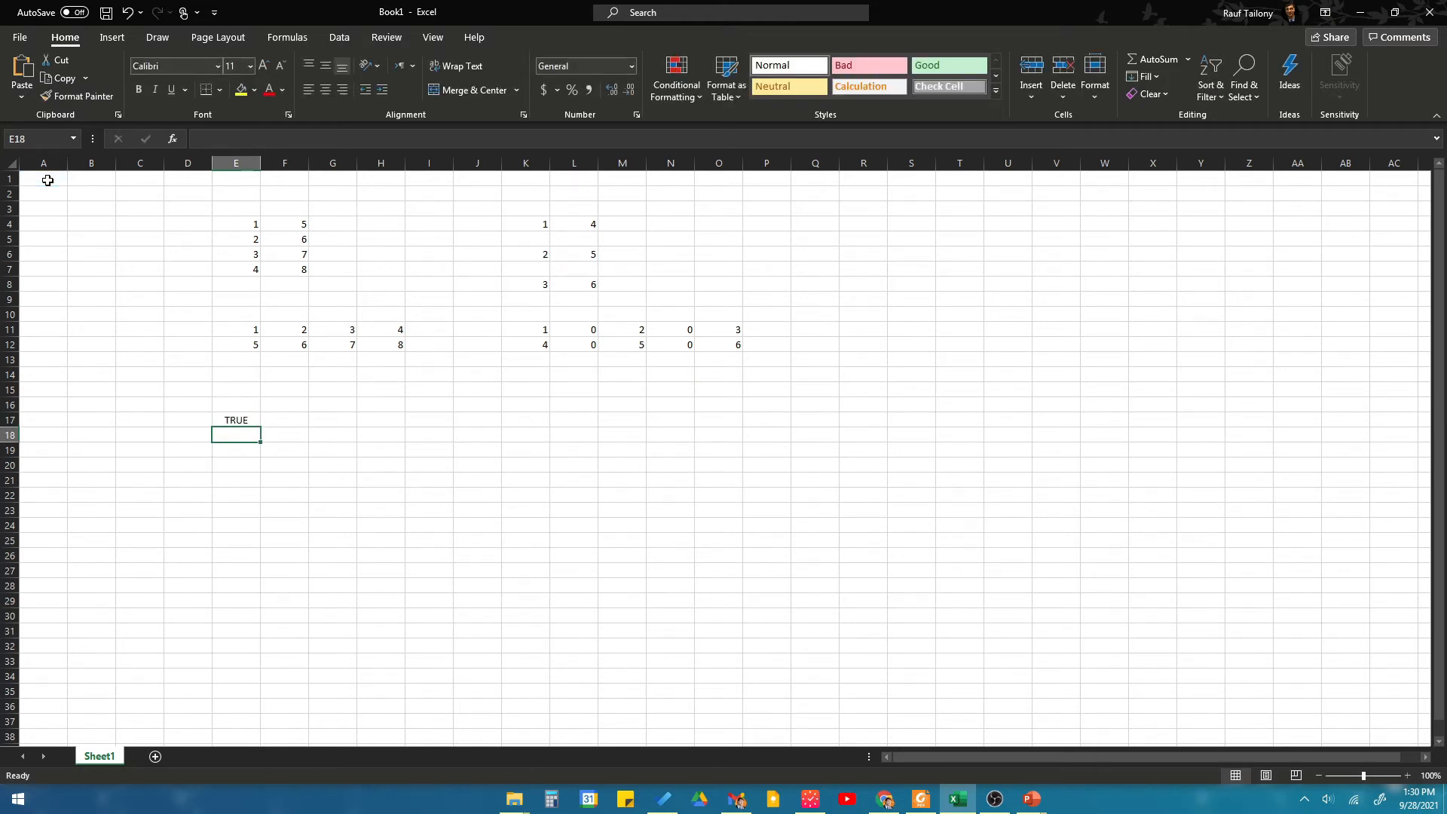
Enter the formula =ISBLANK(E4) in cell E18 to test whether E4 is empty.
{"action": "left_click", "coordinate": [236, 223]}
{"action": "left_click", "coordinate": [241, 434]}
{"action": "type", "text": "="}
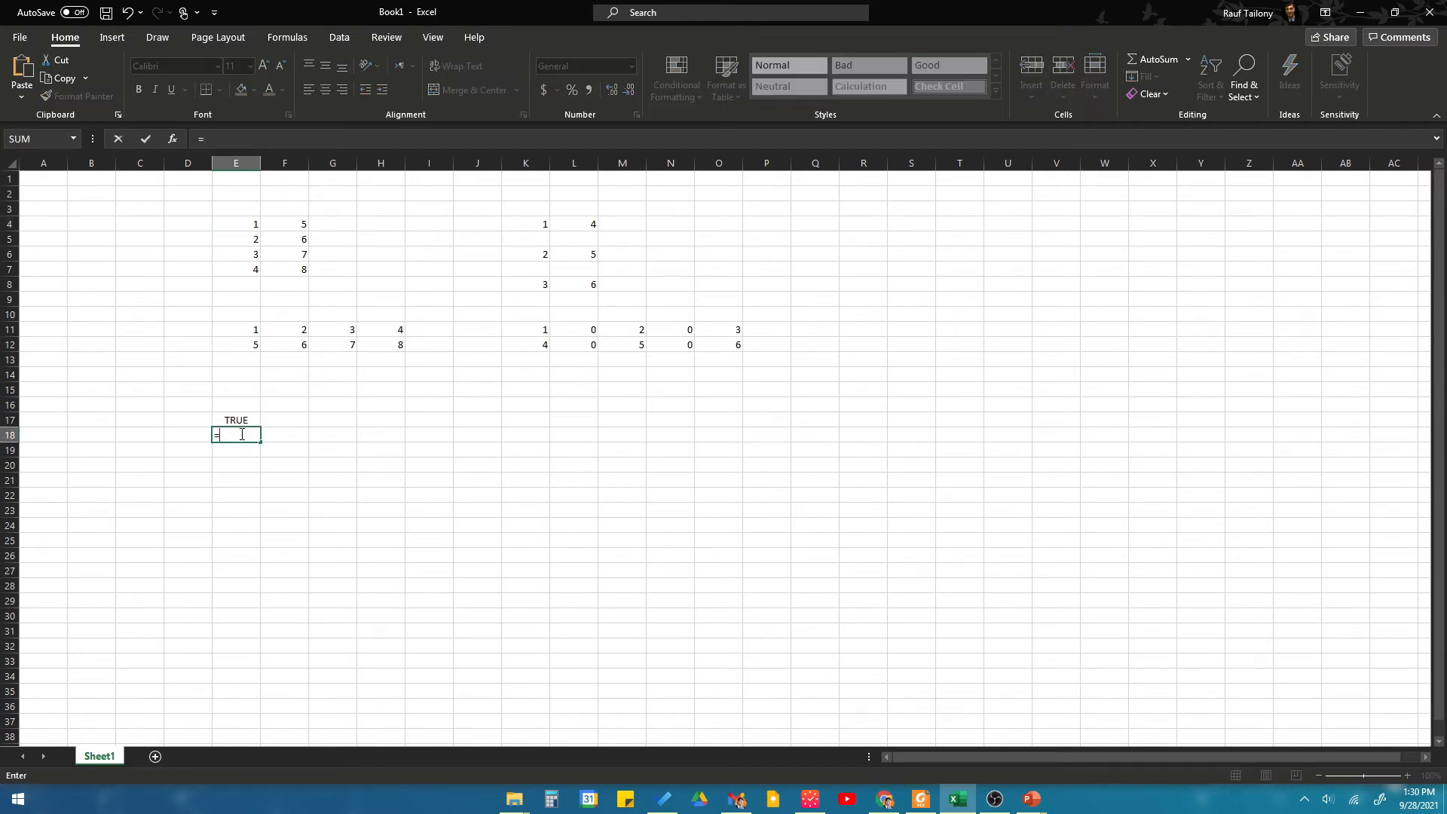
{"action": "type", "text": "isblank"}
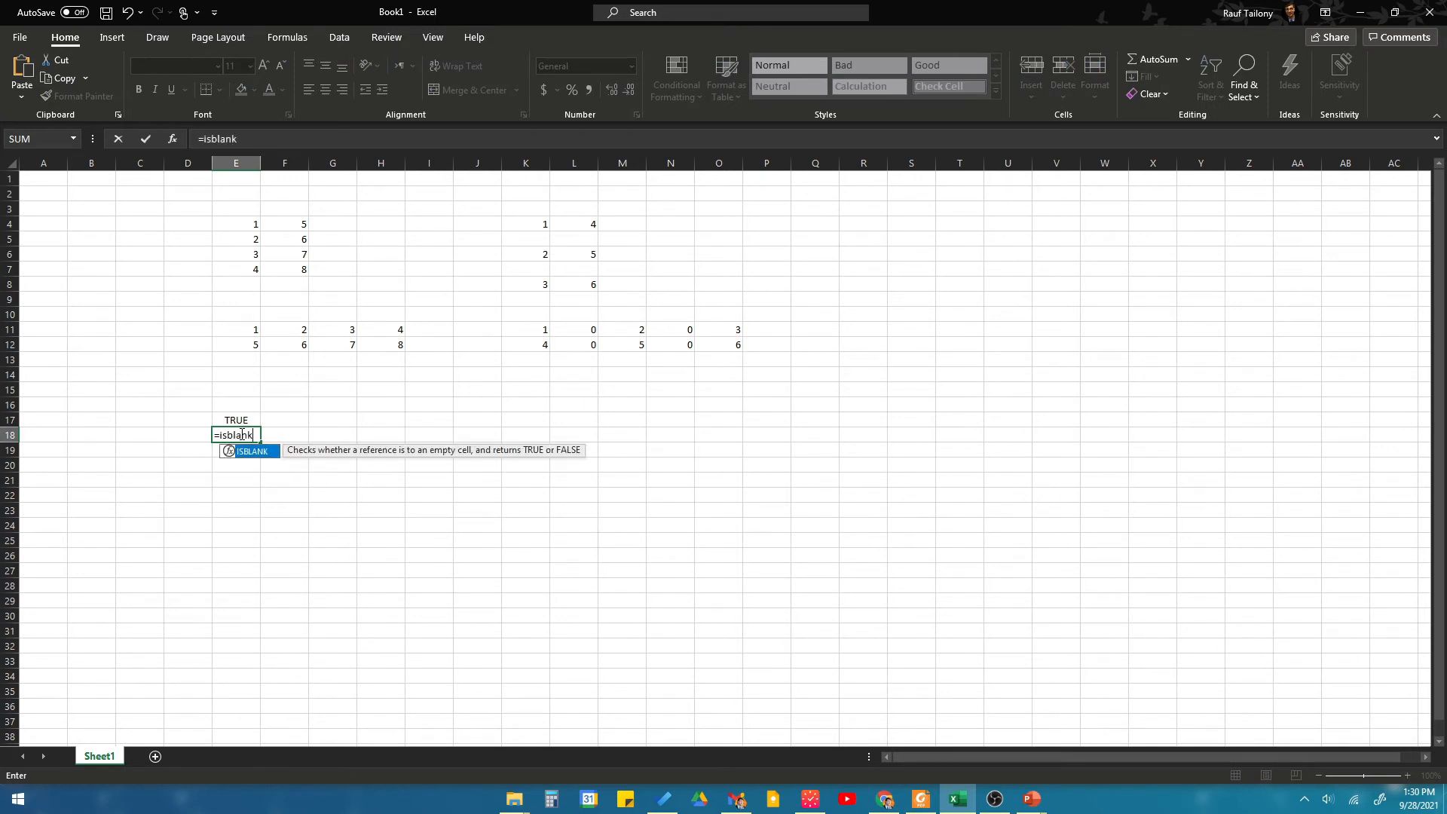
{"action": "type", "text": "(E"}
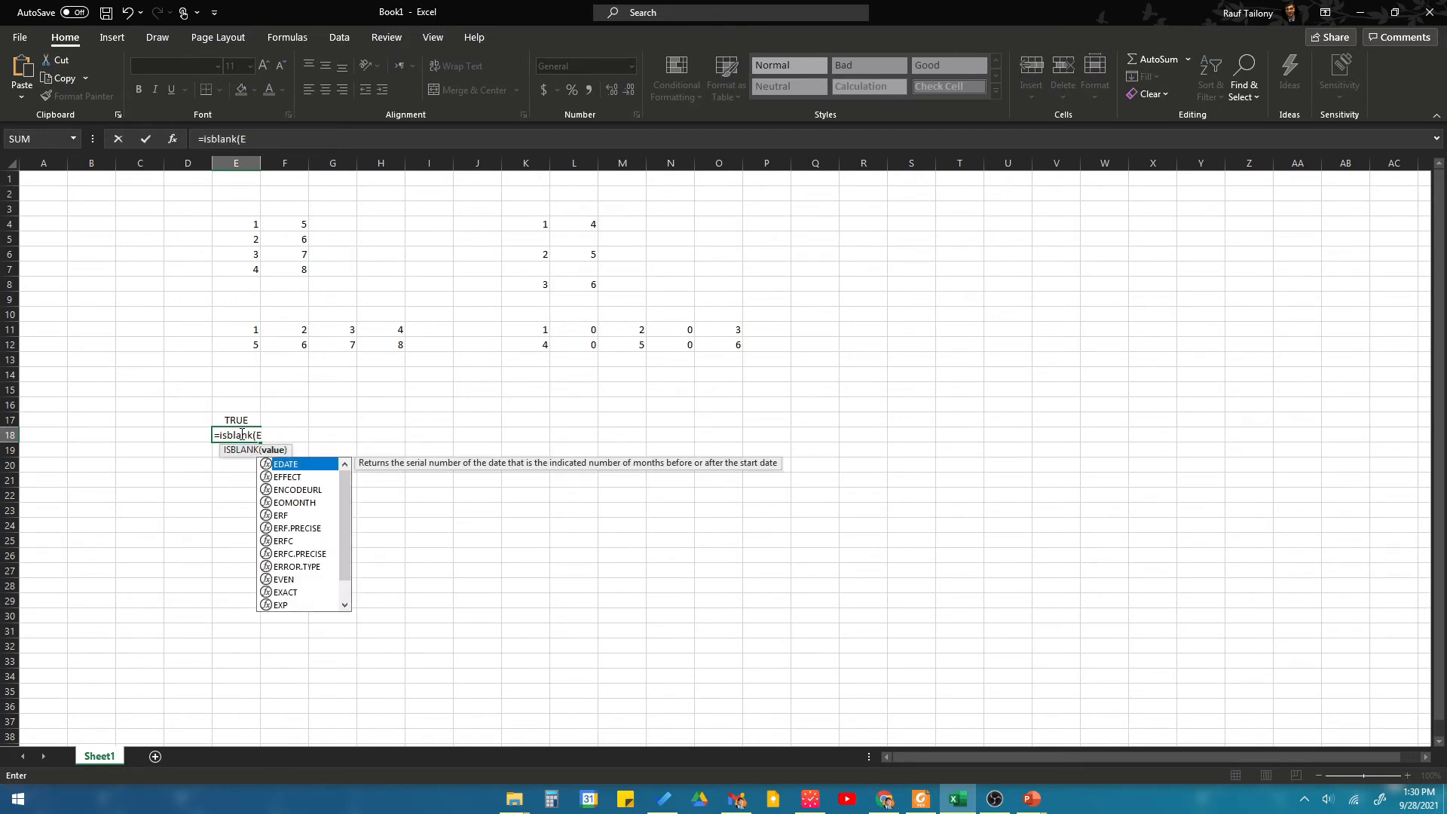
{"action": "type", "text": "4)"}
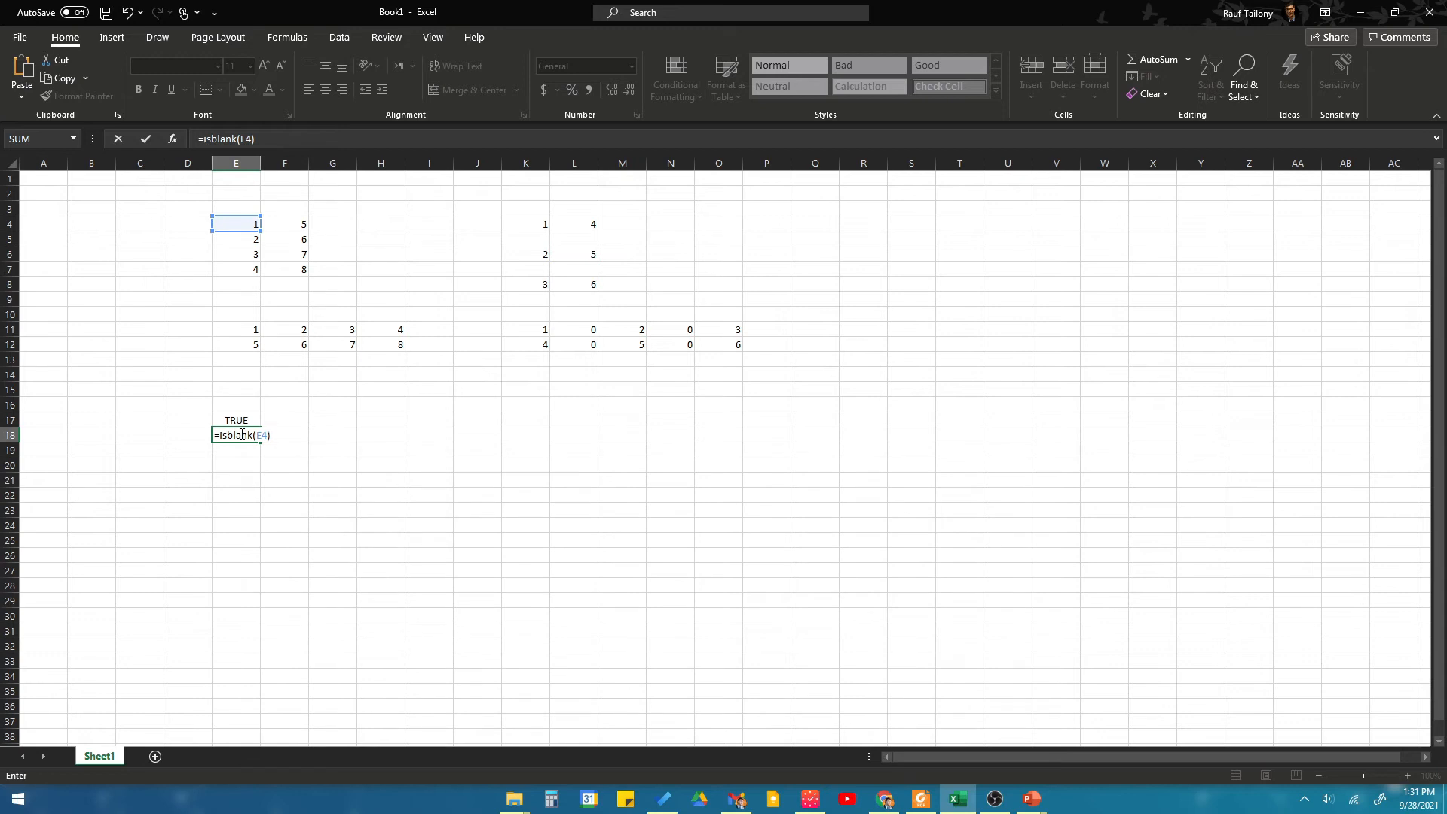
{"action": "key", "text": "Return"}
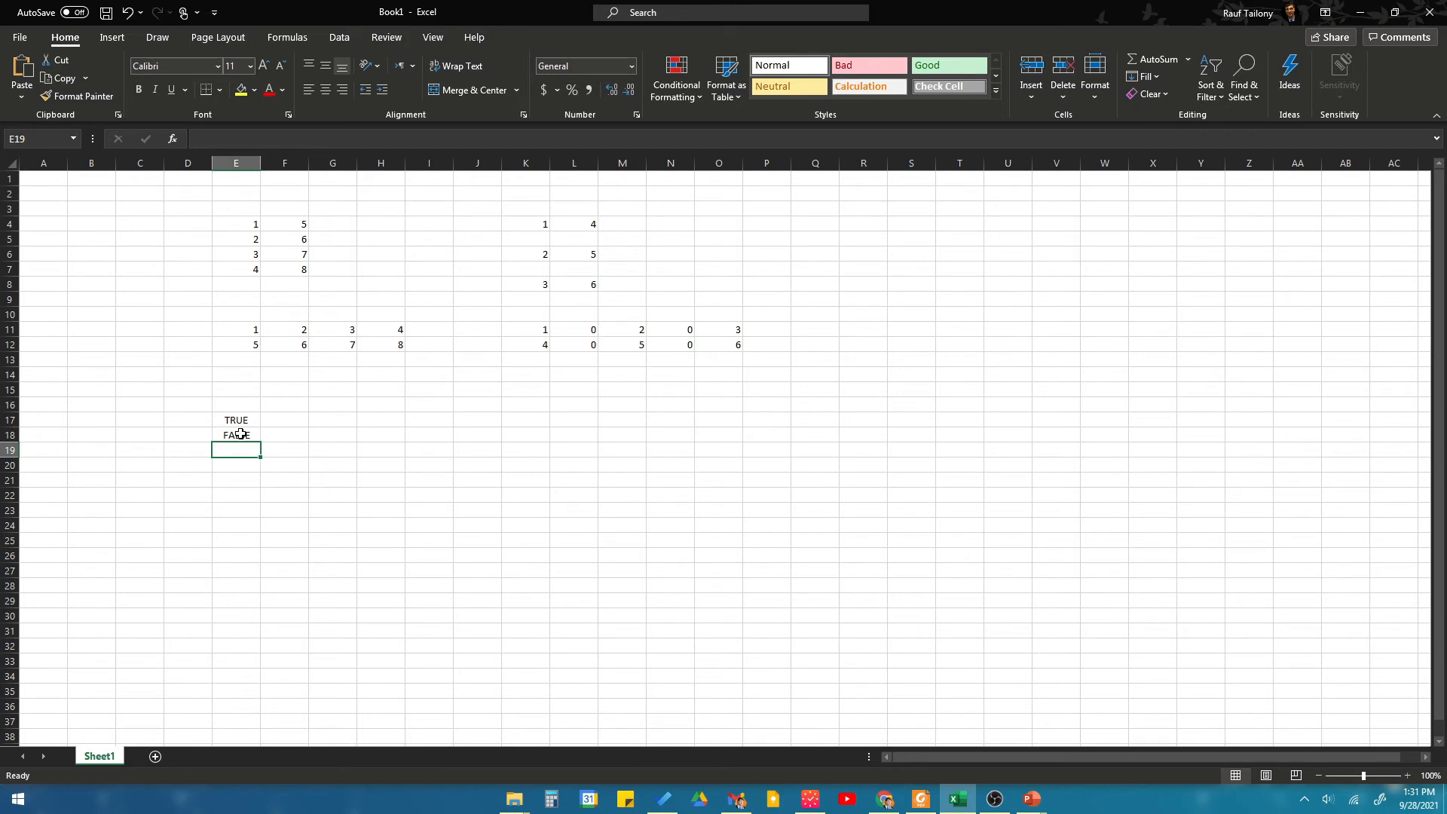
Enter the formula =ISERROR(A2) in cell H17 to test whether A2 contains an error.
{"action": "key", "text": "Right"}
{"action": "key", "text": "Right"}
{"action": "key", "text": "Right"}
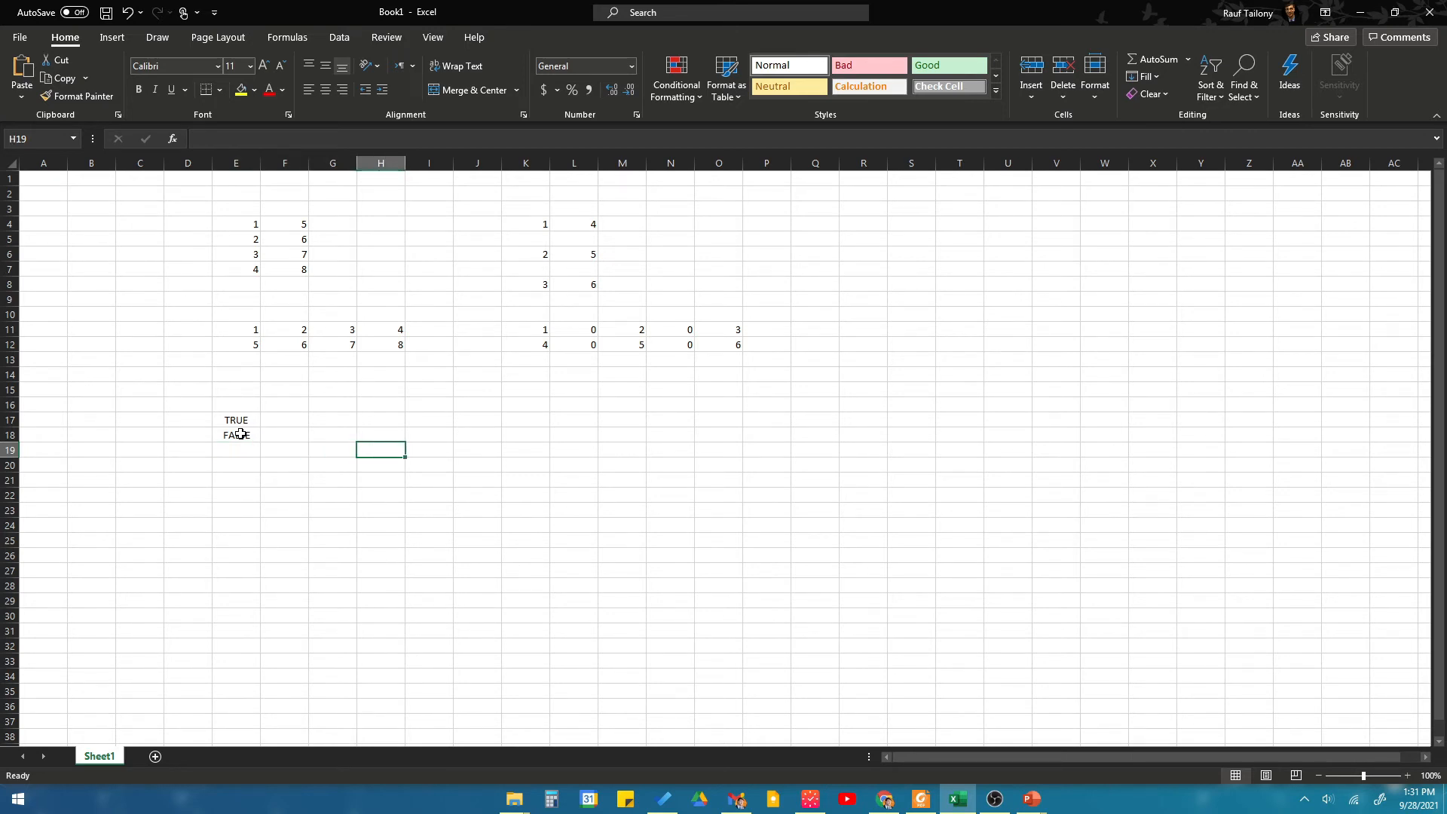
{"action": "key", "text": "Up"}
{"action": "key", "text": "Up"}
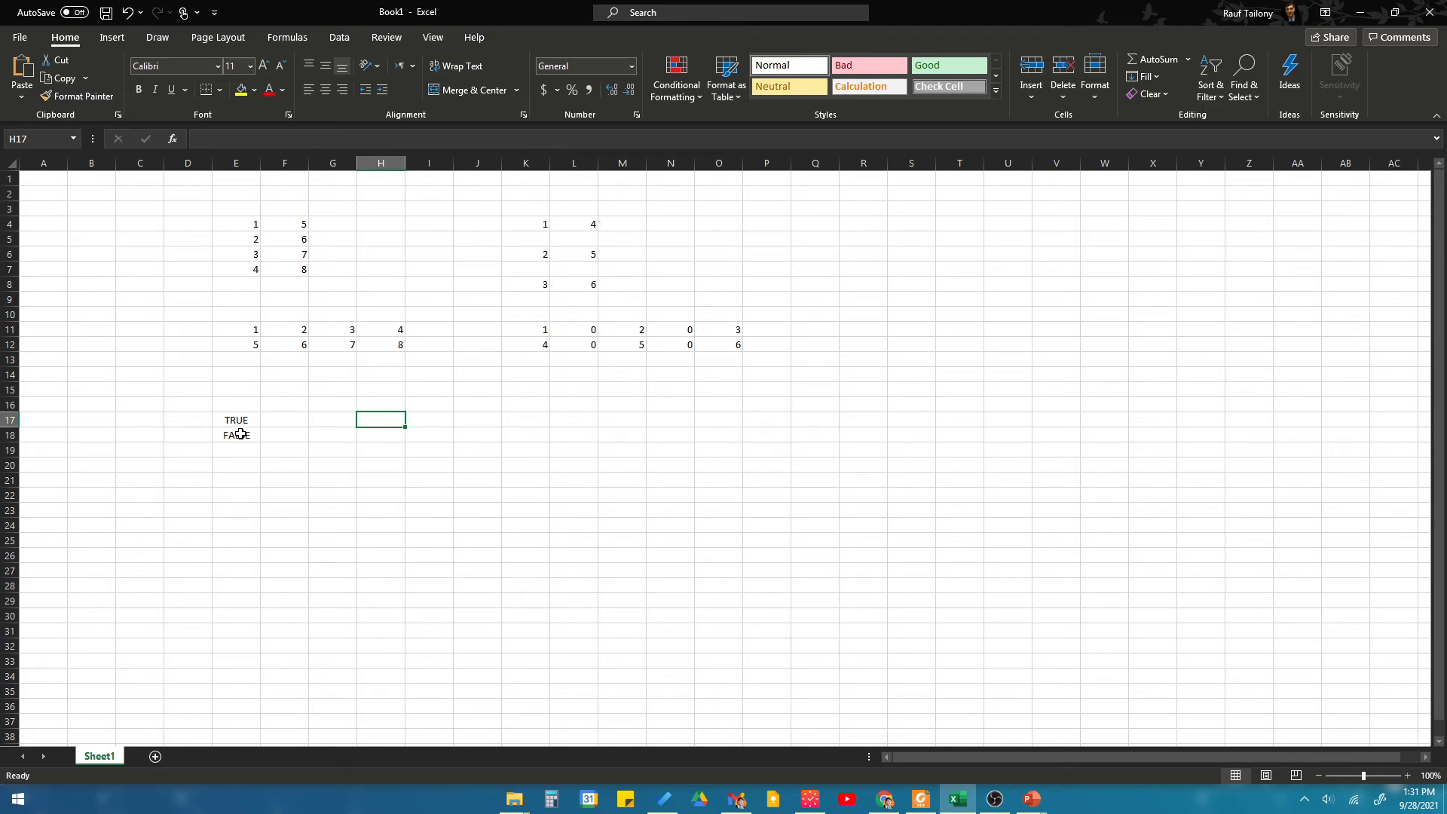
{"action": "type", "text": "=iserr"}
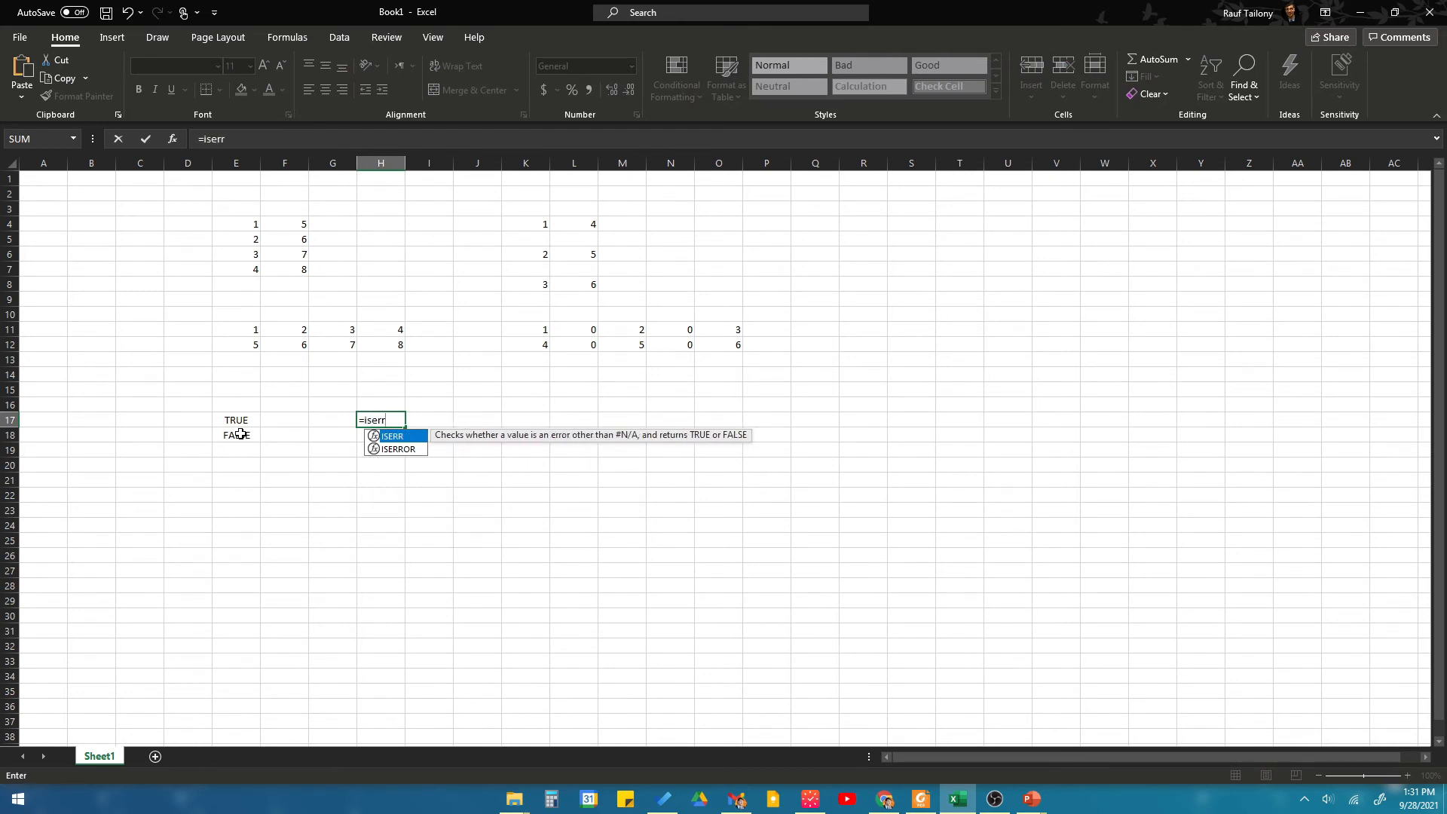
{"action": "type", "text": "or("}
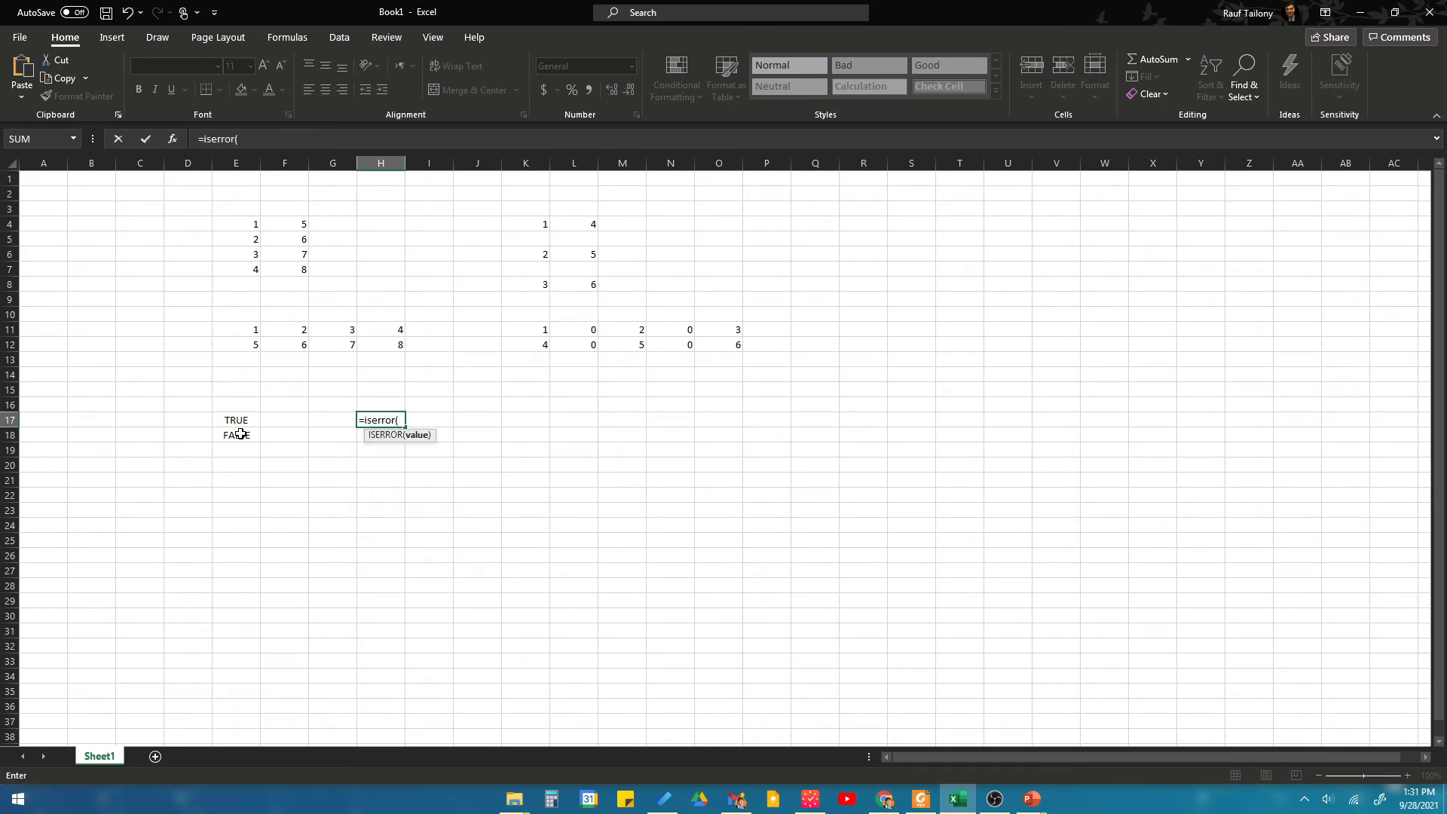
{"action": "left_click", "coordinate": [39, 196]}
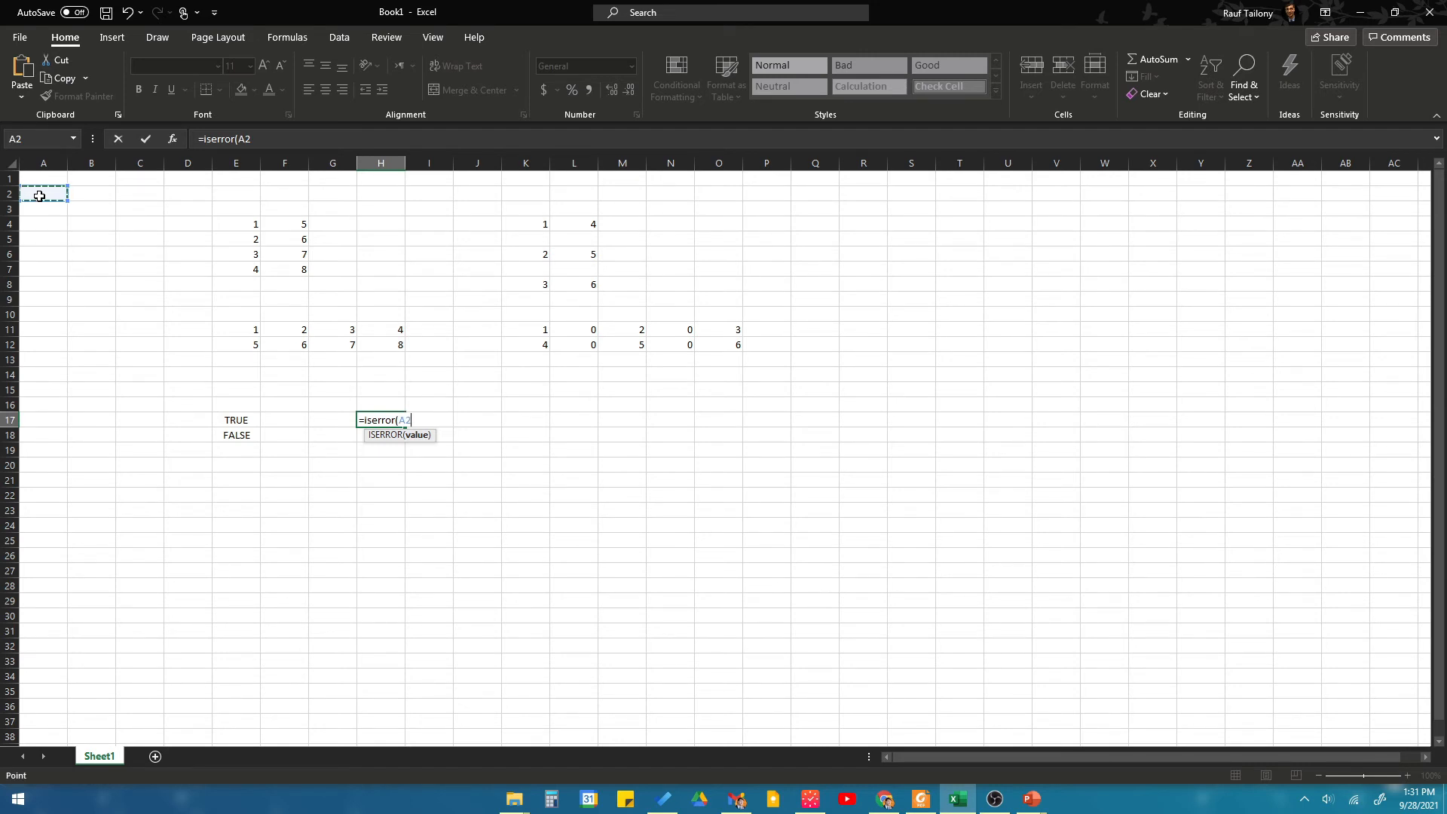
{"action": "type", "text": ")"}
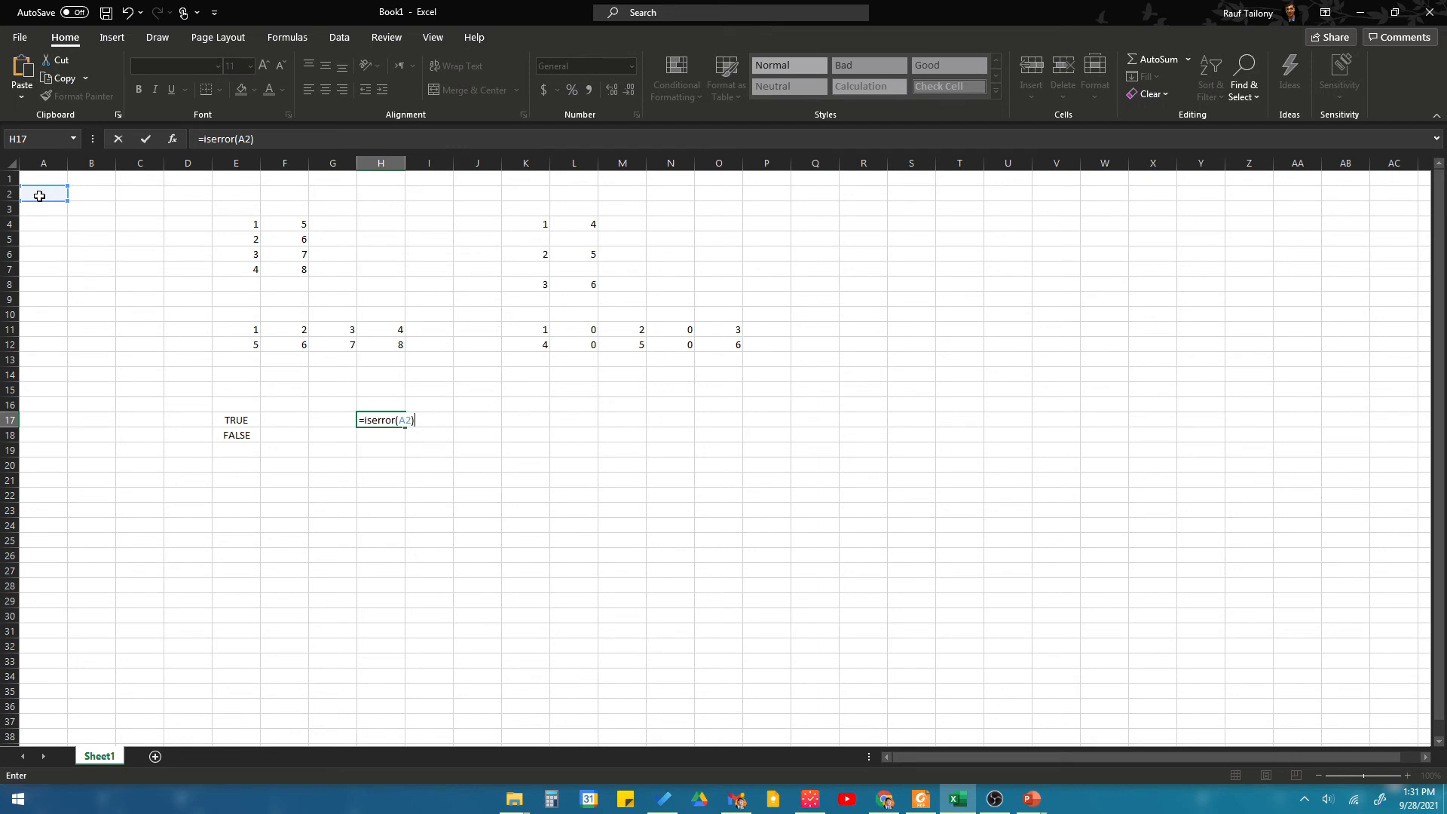
{"action": "key", "text": "Return"}
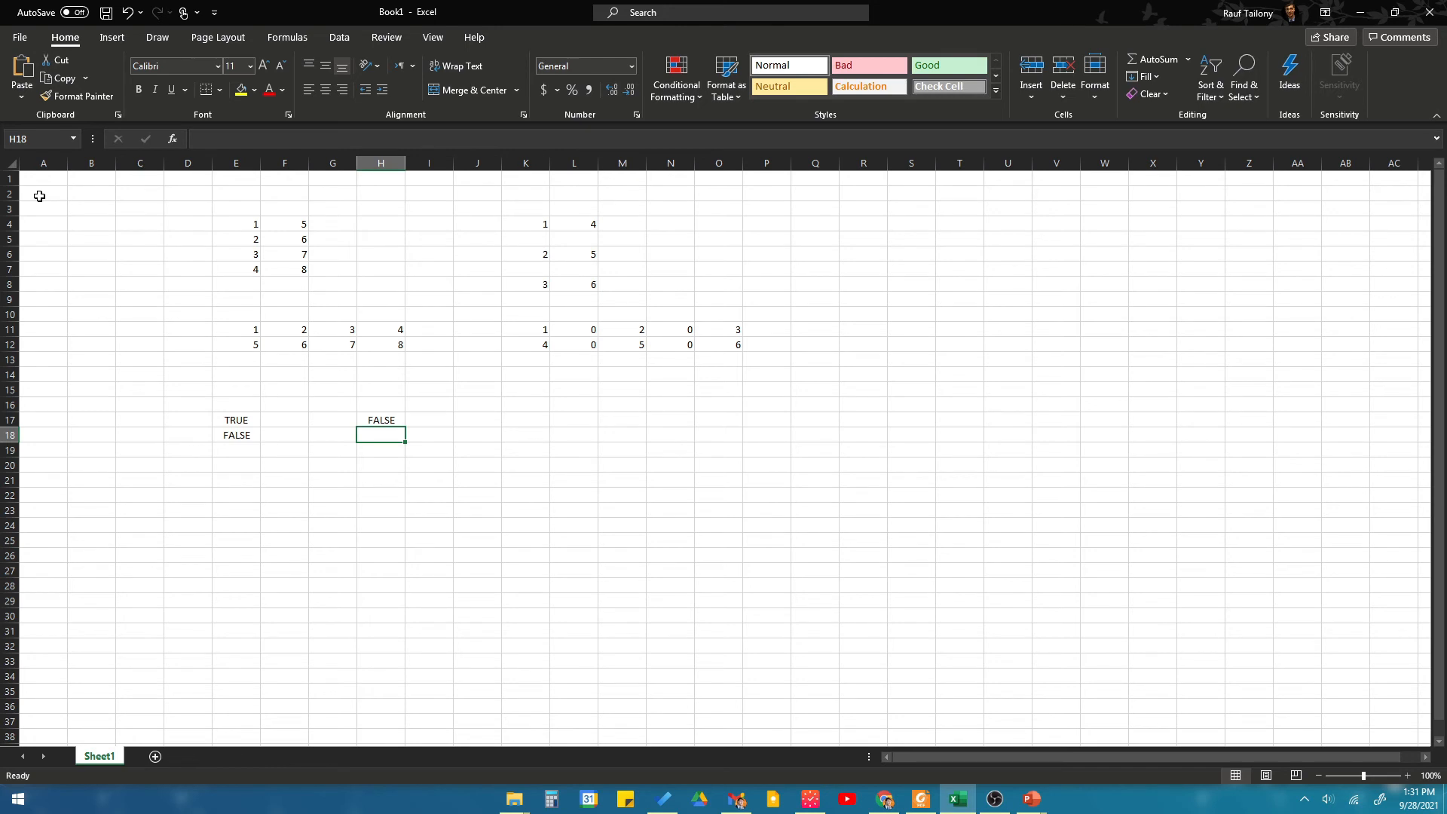
Enter the formula =ISERR(A4) in cell H18 to test A4 for errors other than #N/A.
{"action": "type", "text": "=is"}
{"action": "type", "text": "err"}
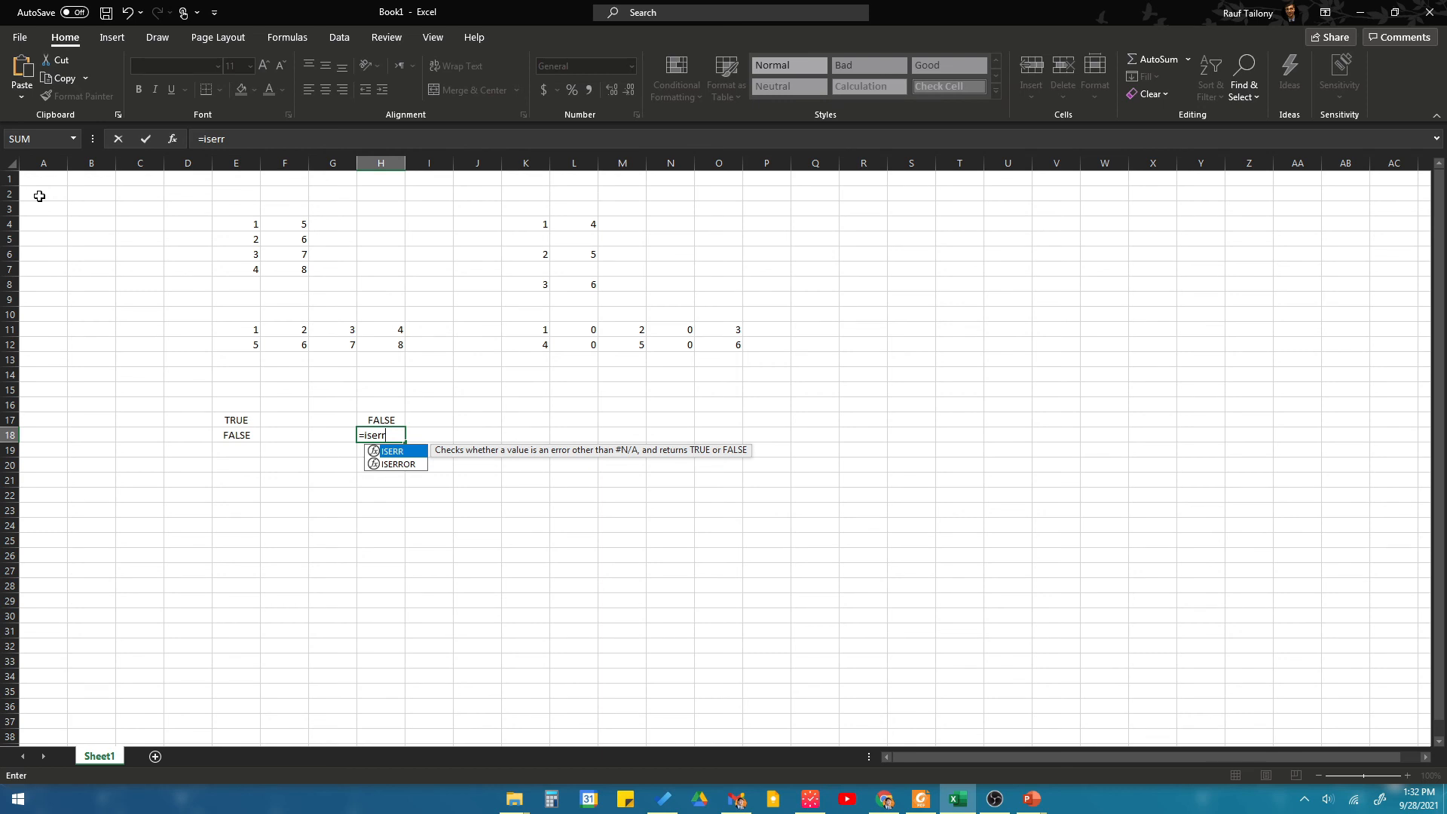
{"action": "type", "text": "("}
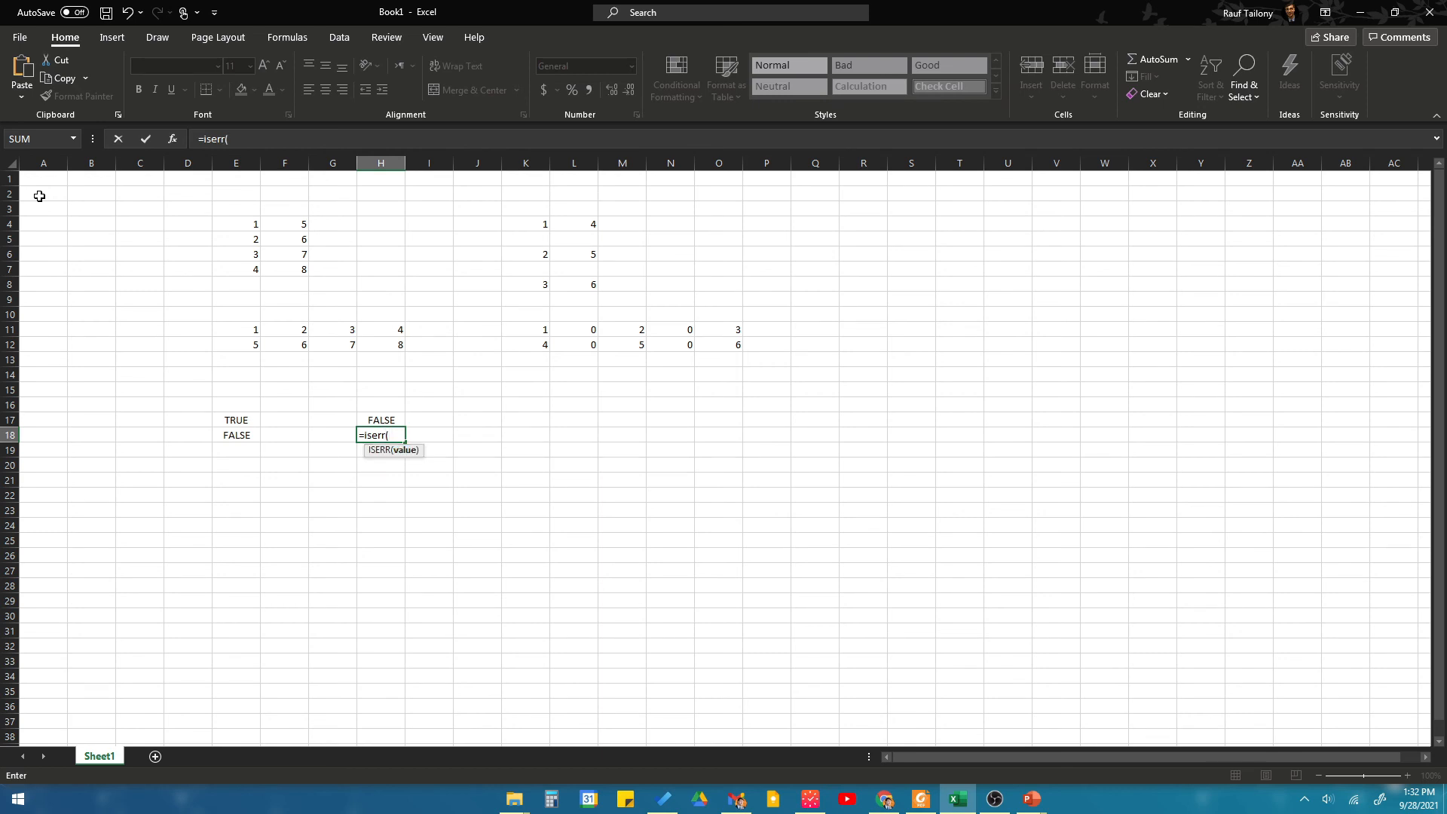
{"action": "type", "text": "A4)"}
{"action": "key", "text": "Return"}
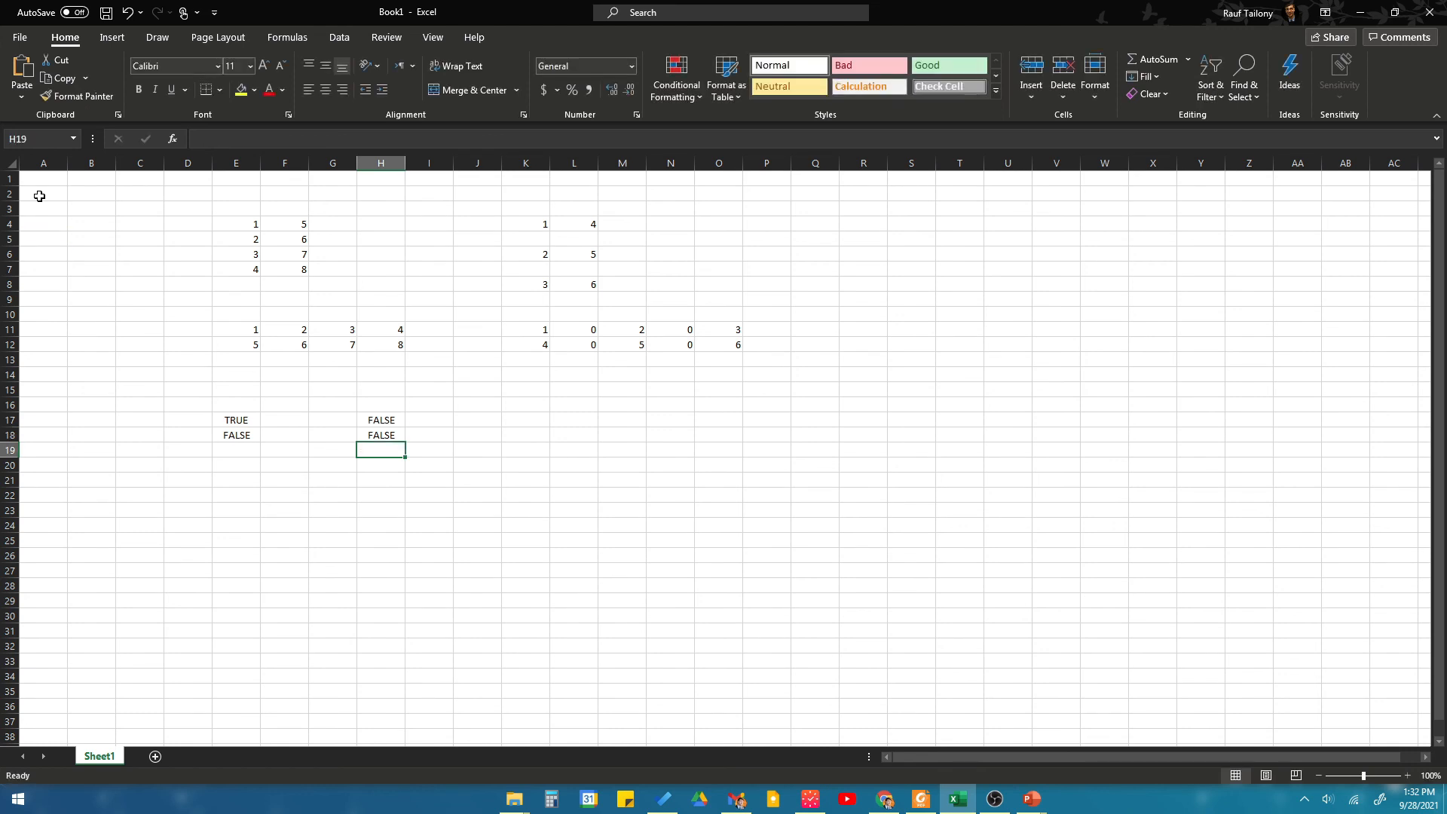